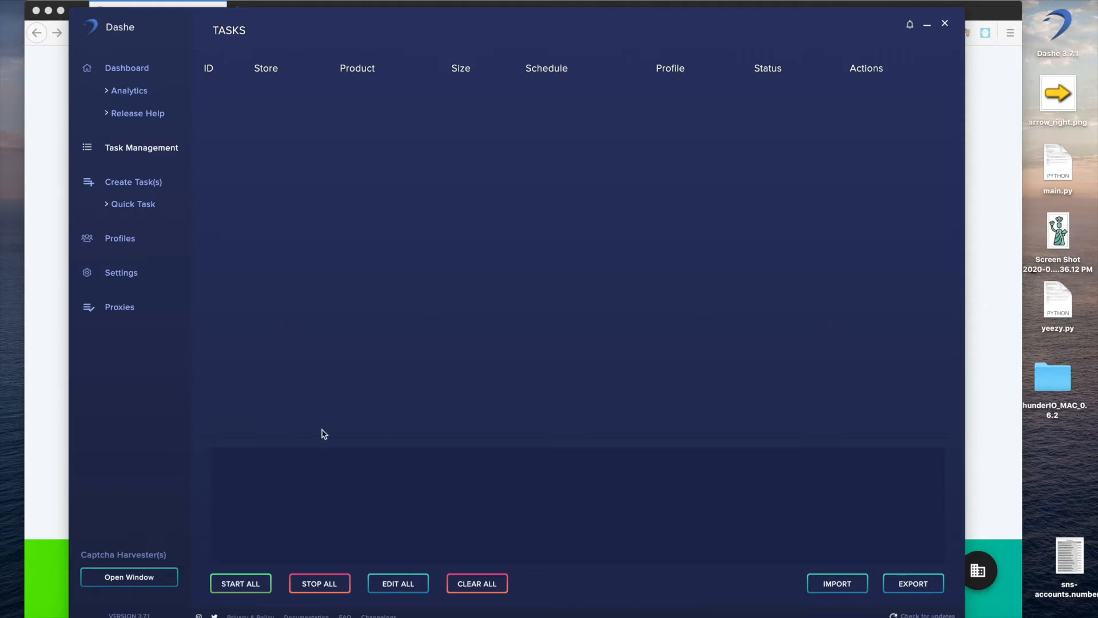
Switch to the Leaf Proxies residential dashboard in the browser and look at the country options for generating proxies
click(49, 267)
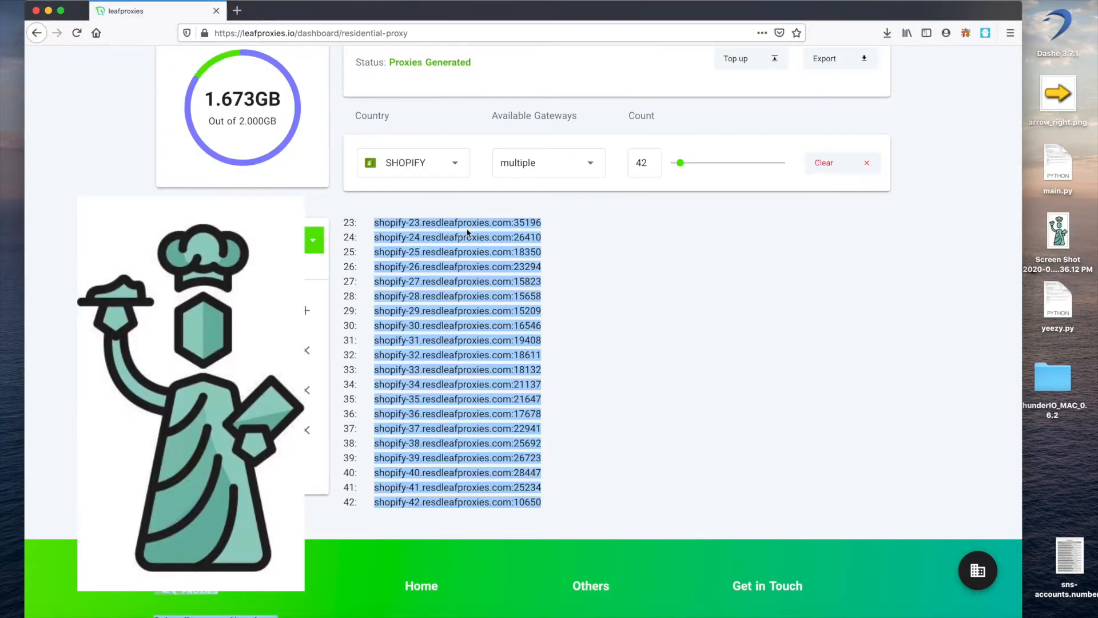
click(462, 278)
scroll(462, 279, up, 10)
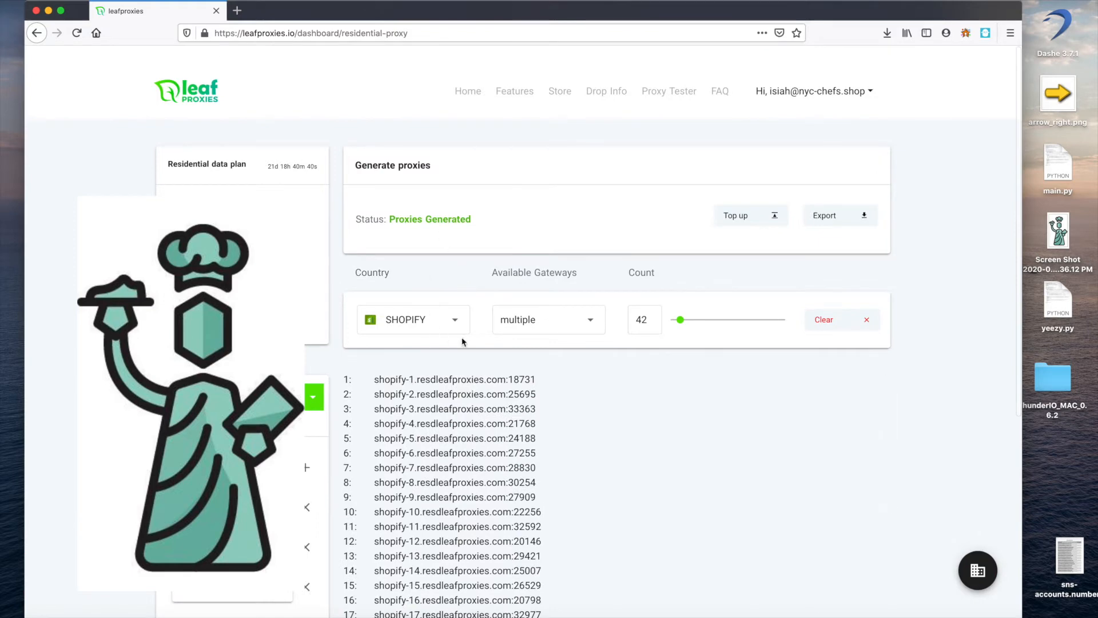
click(404, 325)
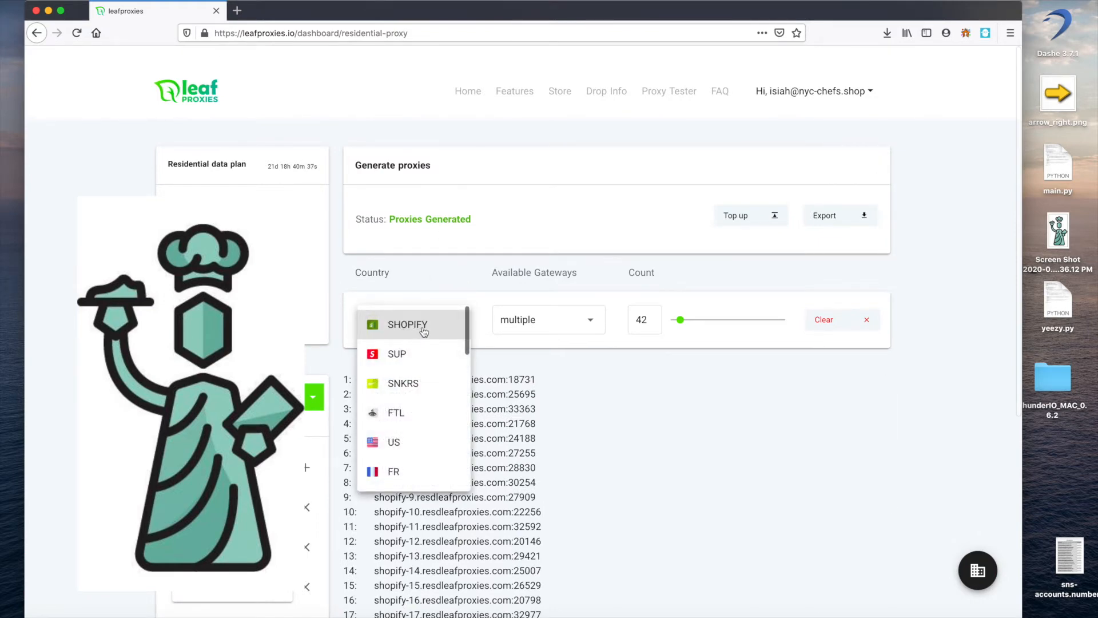
Review the available SHOPIFY gateways from shopify-1 to shopify-42
click(585, 319)
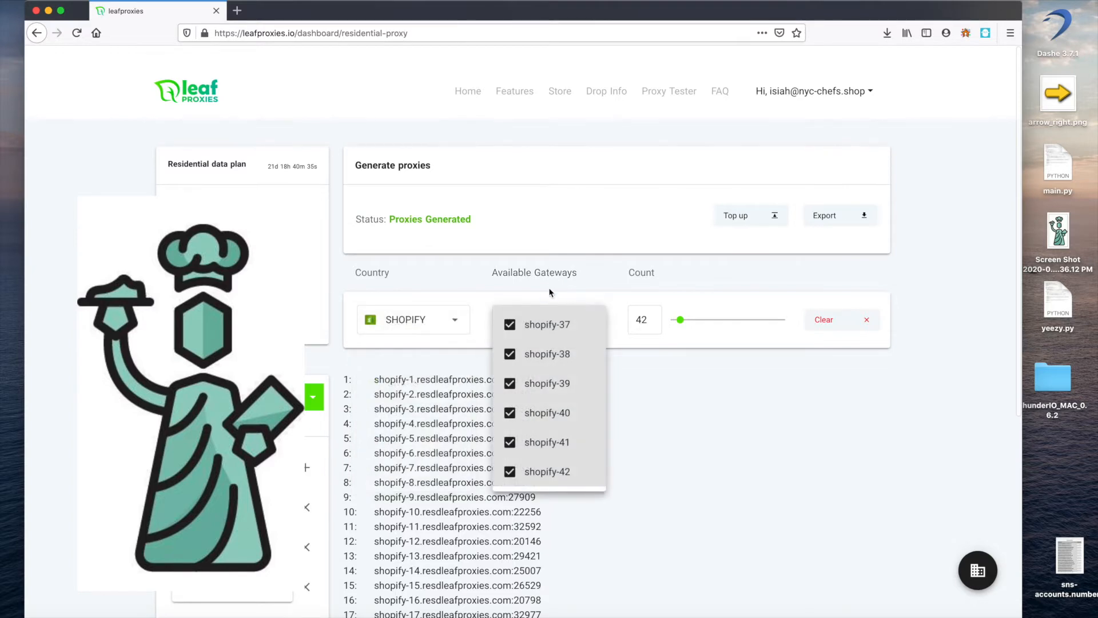
scroll(564, 456, down, 1)
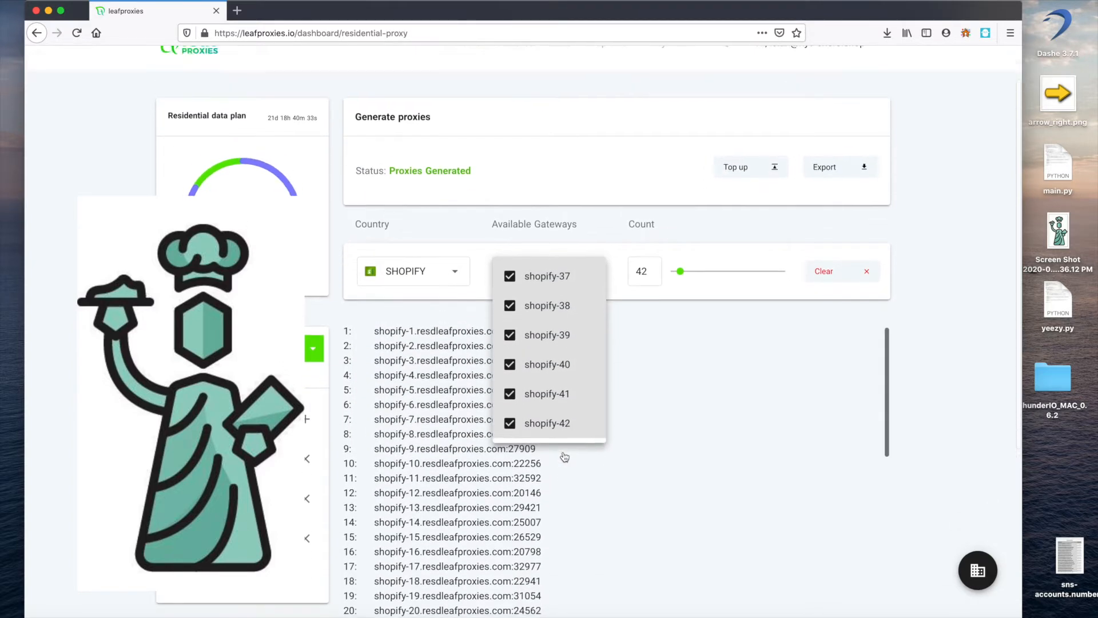
scroll(556, 403, up, 14)
scroll(557, 404, up, 7)
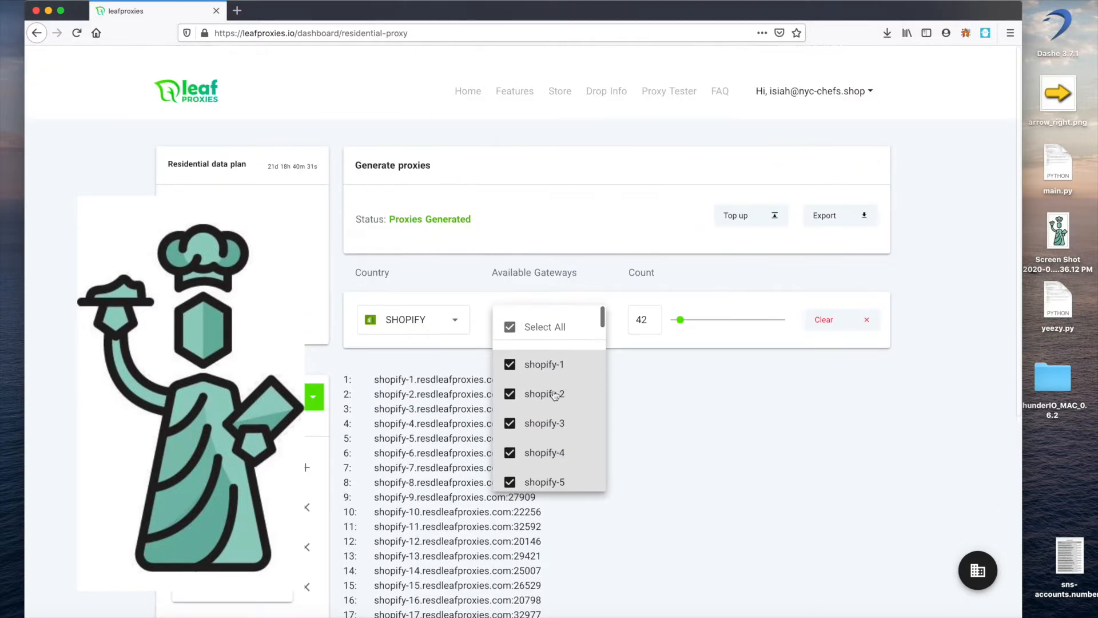
scroll(557, 403, down, 4)
scroll(556, 402, down, 20)
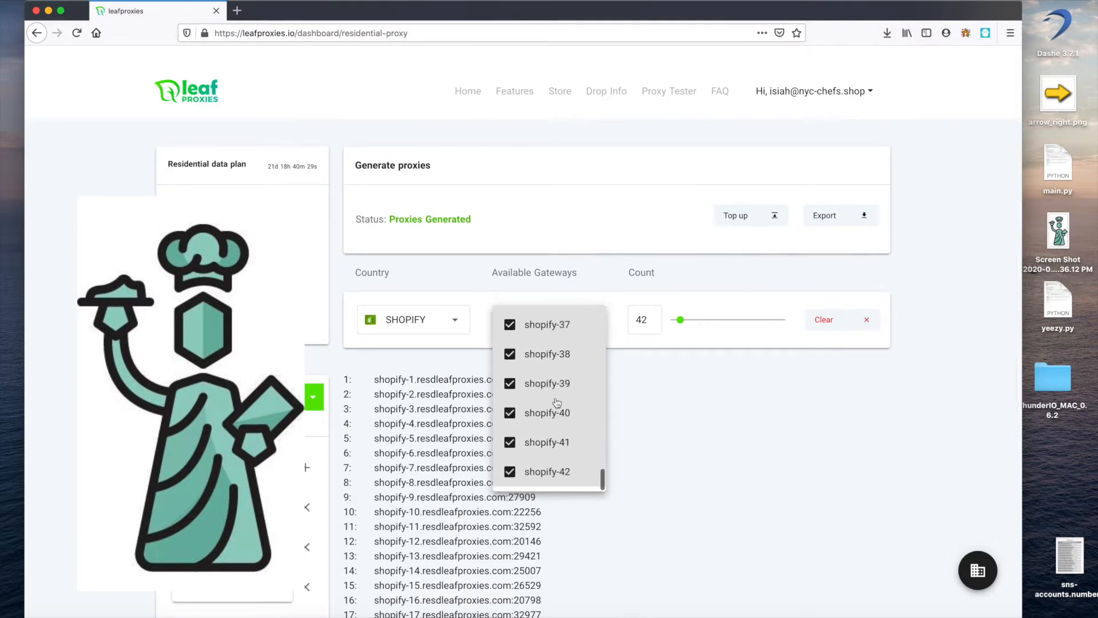
scroll(574, 315, up, 2)
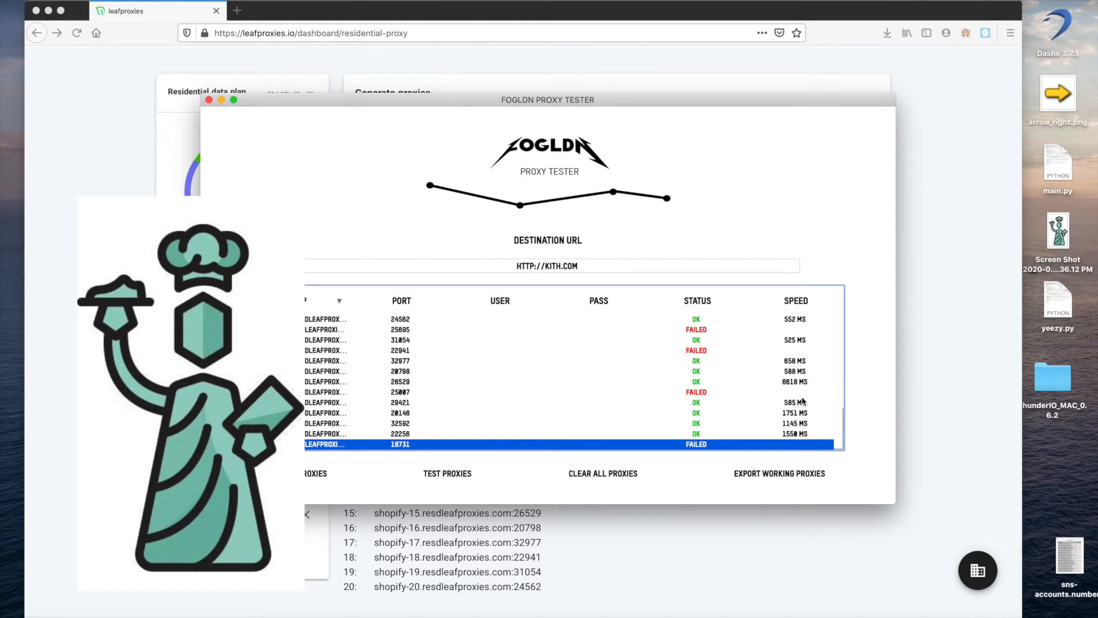
Examine the status and speed of every tested proxy in the FOGLDN Proxy Tester results
scroll(803, 400, up, 10)
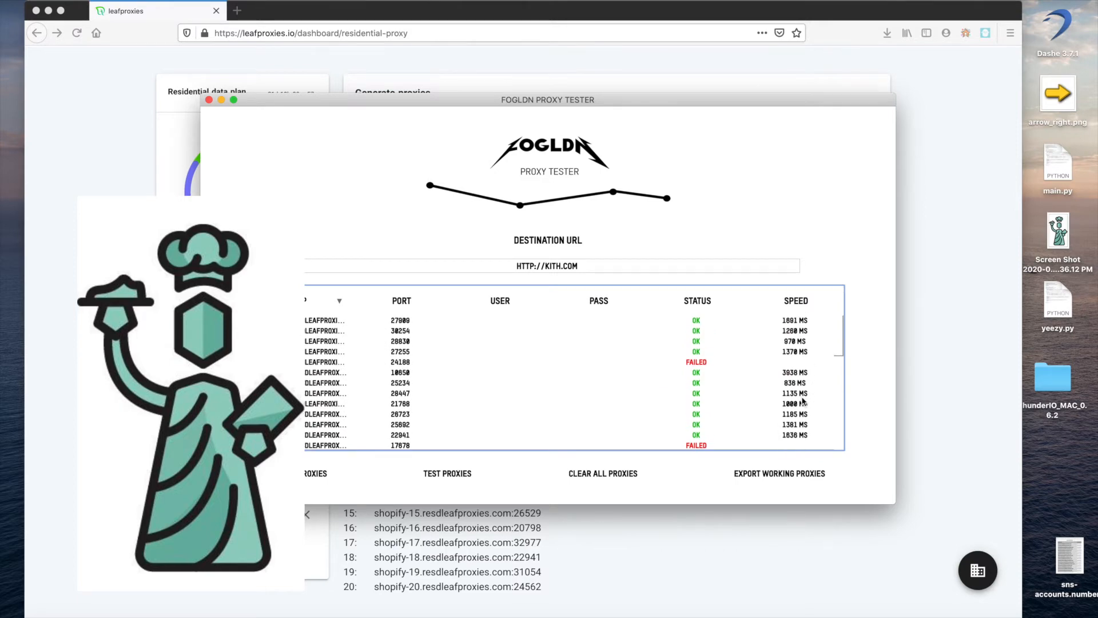
scroll(793, 387, down, 5)
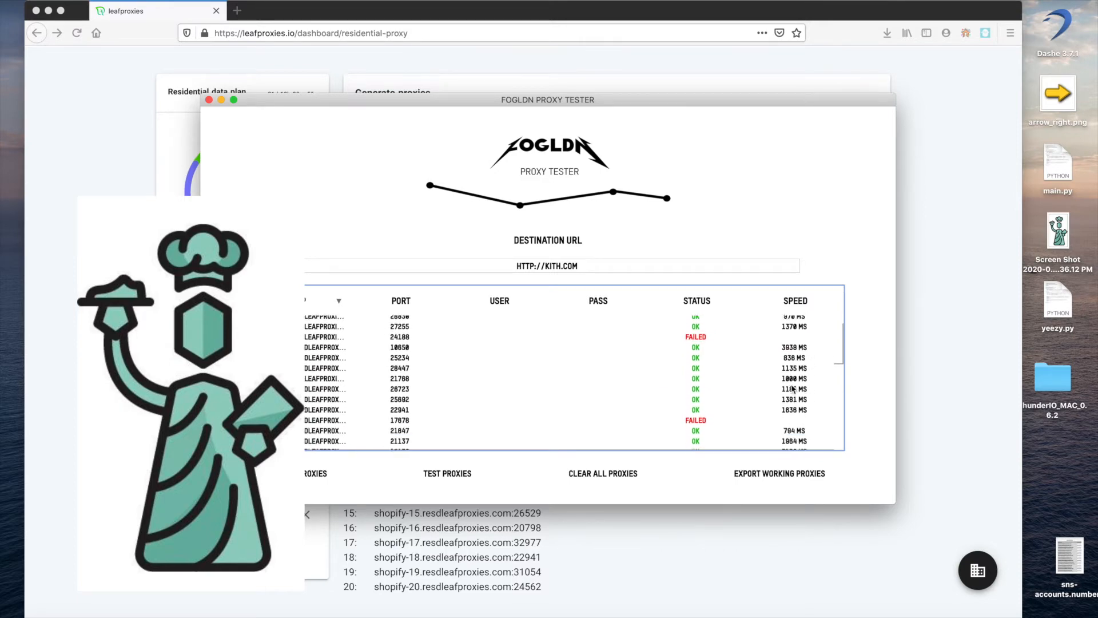
scroll(790, 440, down, 2)
scroll(789, 442, up, 6)
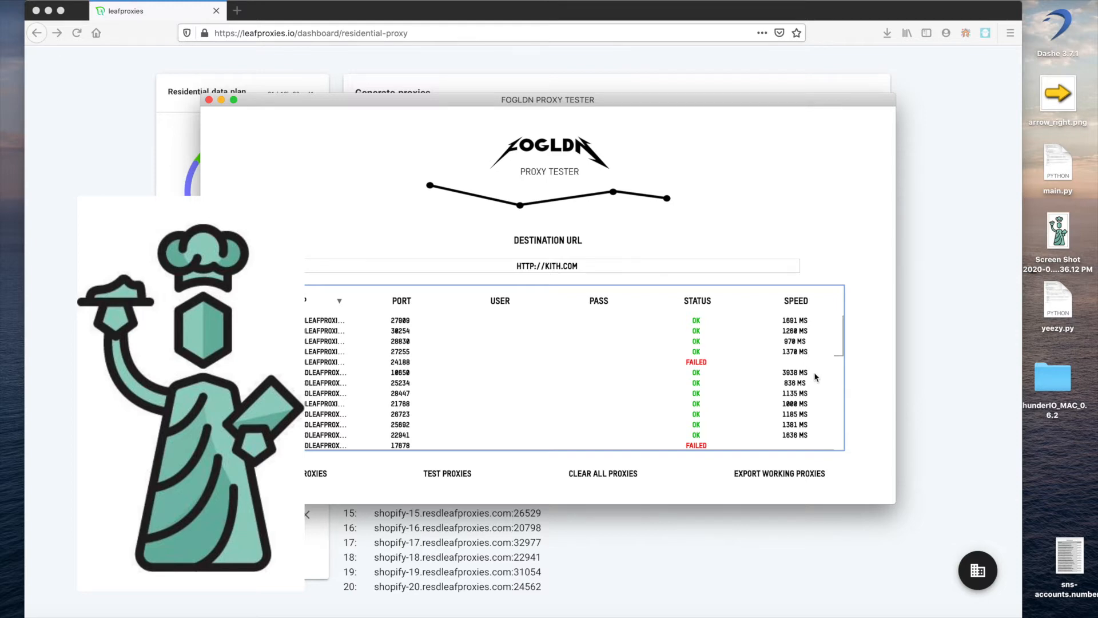
scroll(815, 372, down, 5)
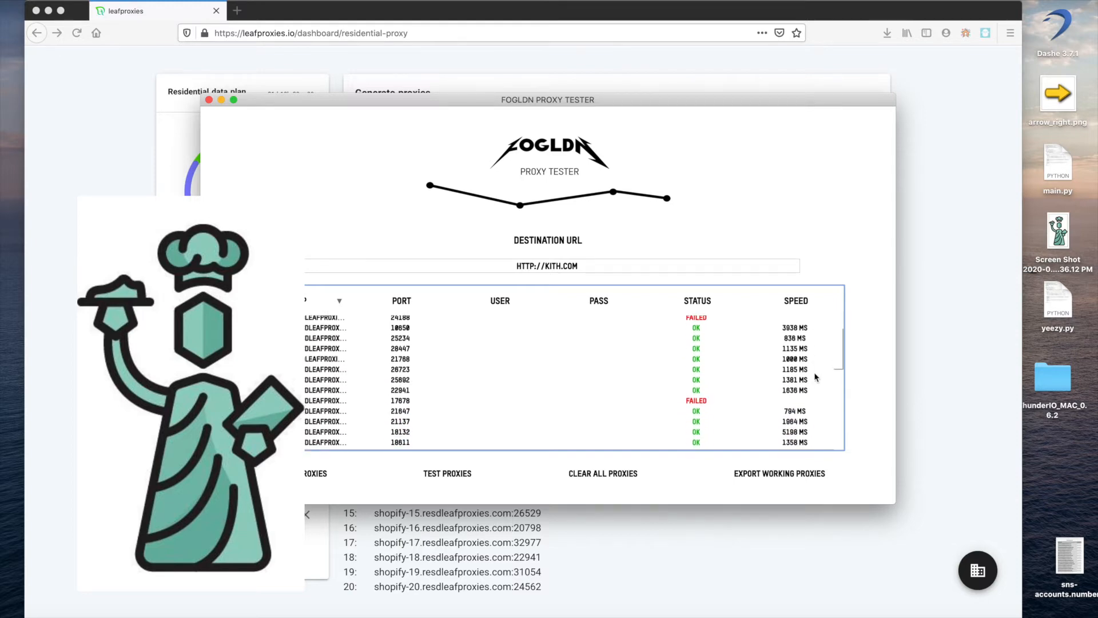
scroll(814, 372, down, 10)
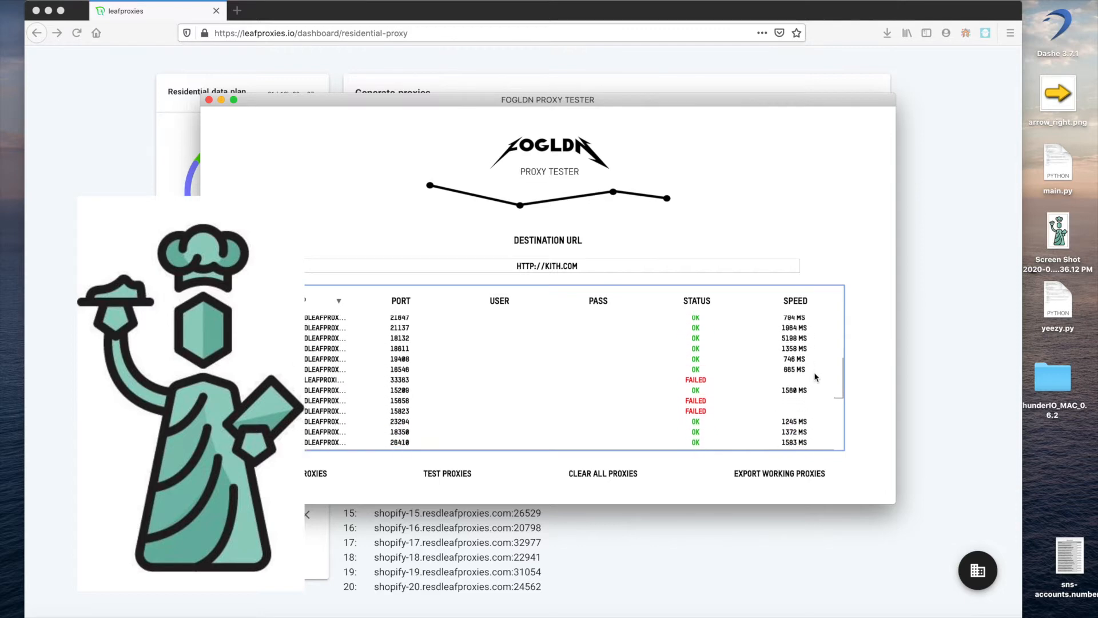
scroll(815, 372, down, 5)
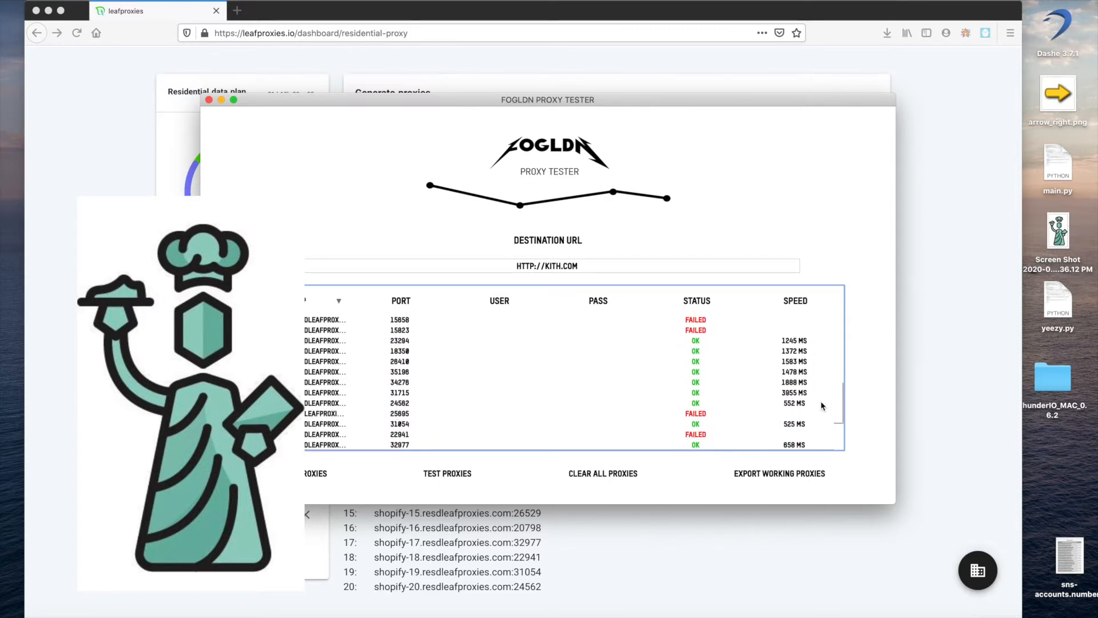
scroll(822, 406, down, 8)
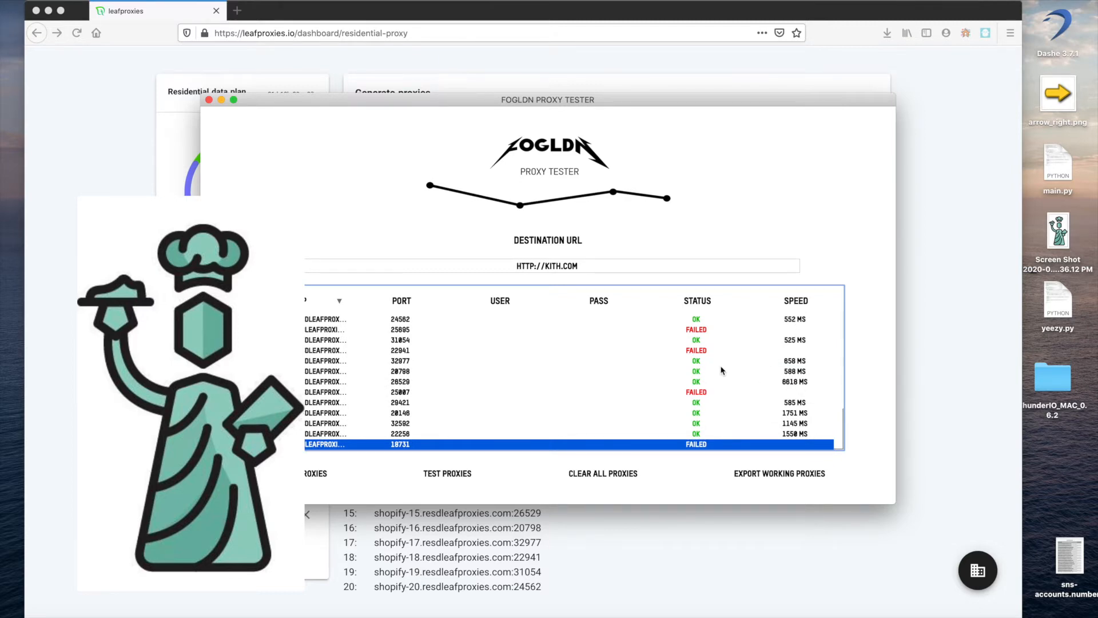
scroll(722, 369, up, 1)
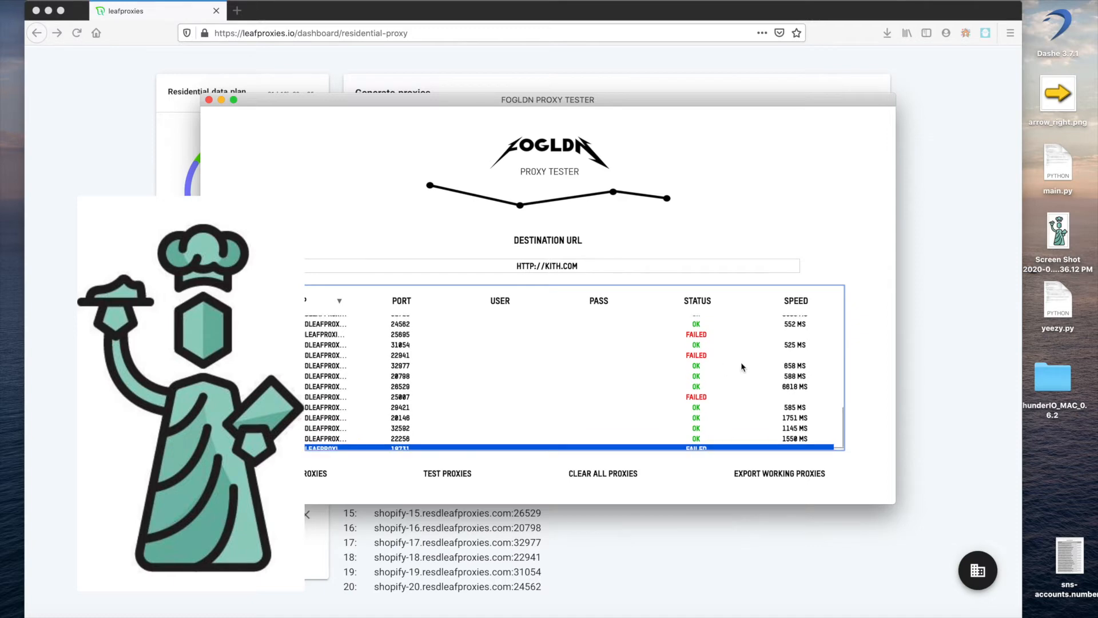
Highlight the fast working proxies on ports 20798, 31054 and 24562 to identify their gateways
click(789, 377)
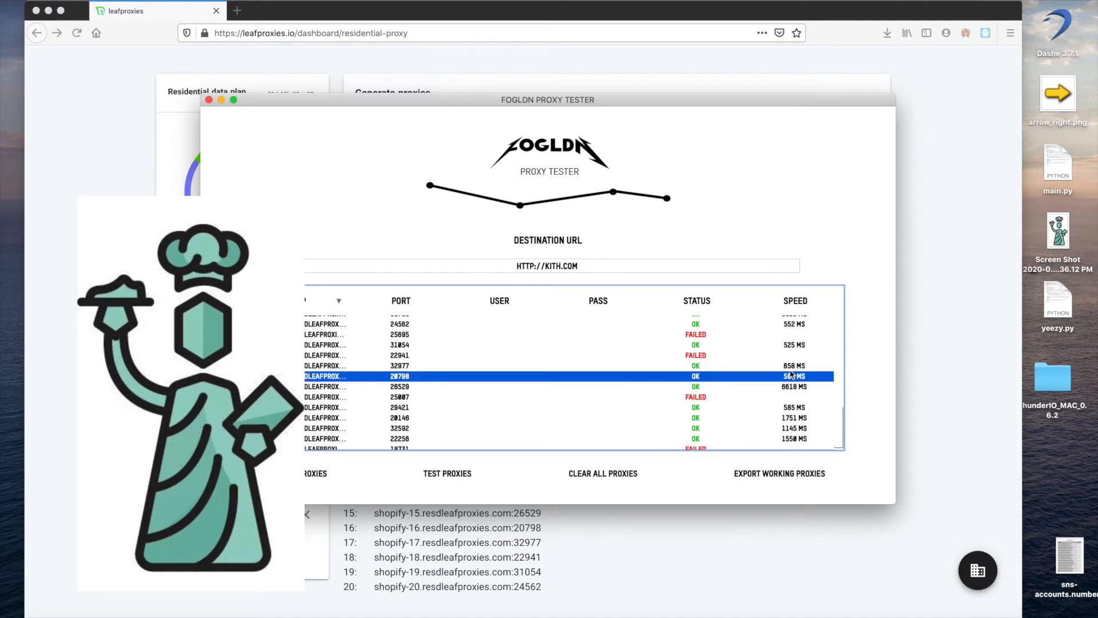
click(793, 346)
scroll(792, 350, up, 2)
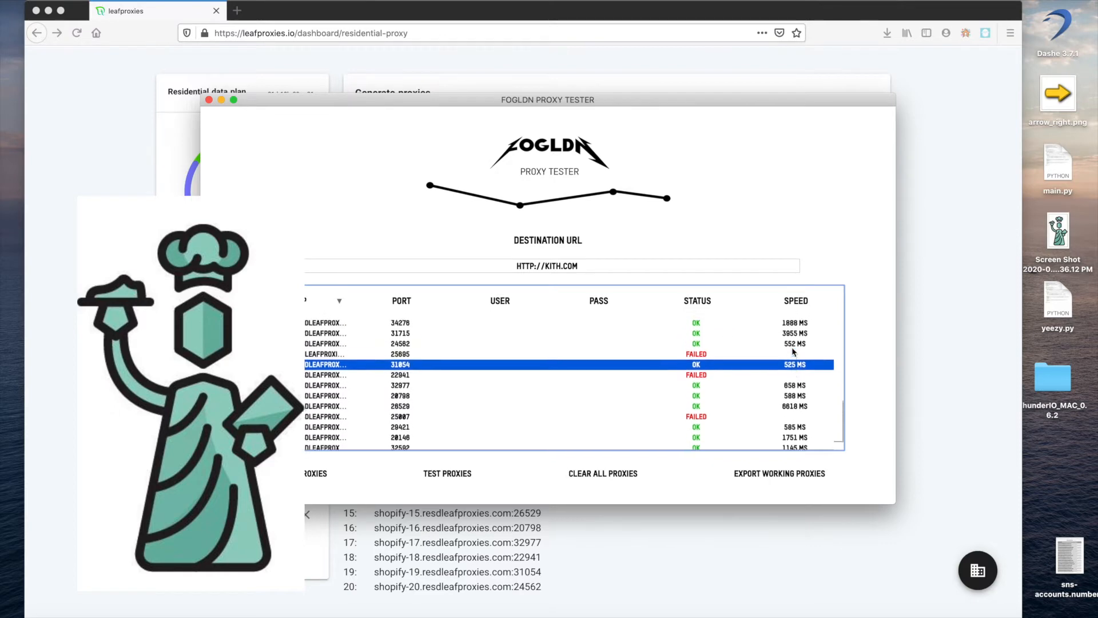
click(793, 349)
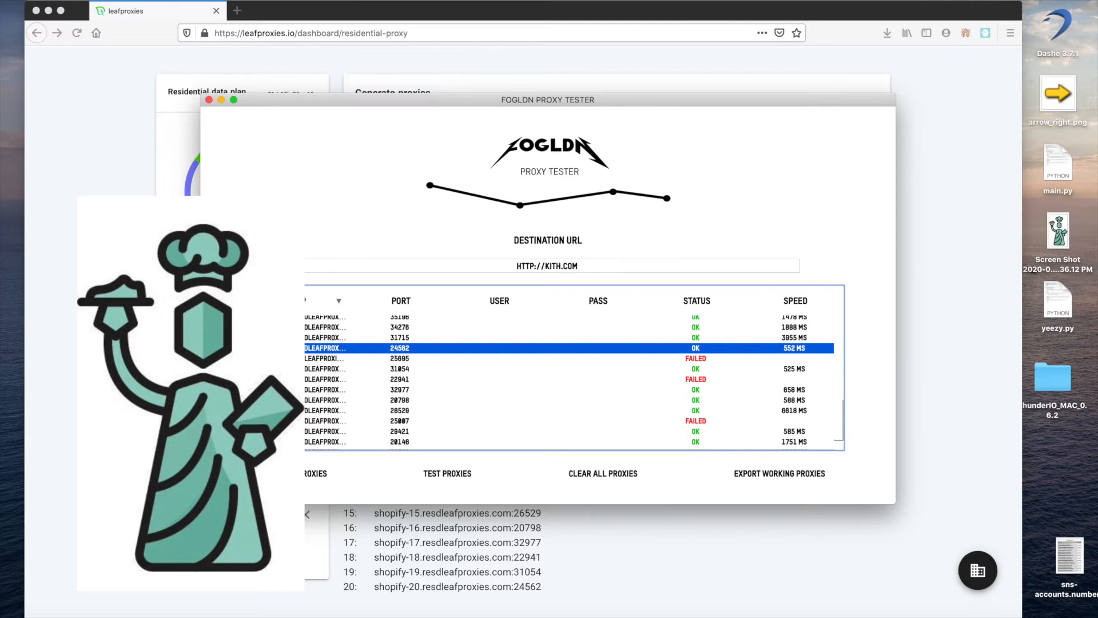
click(687, 369)
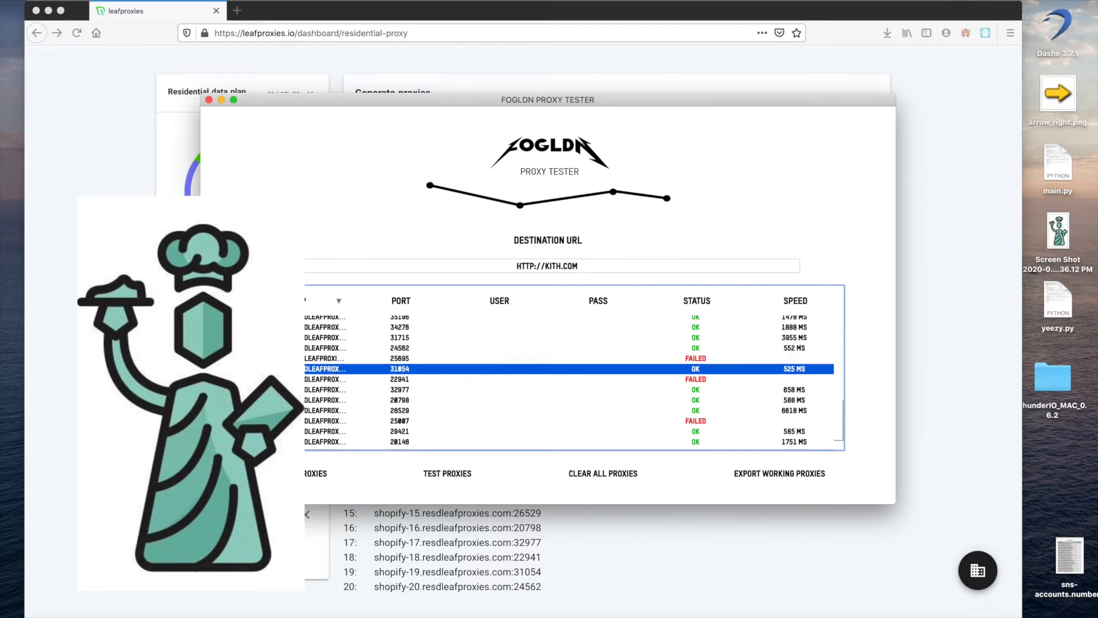
click(677, 407)
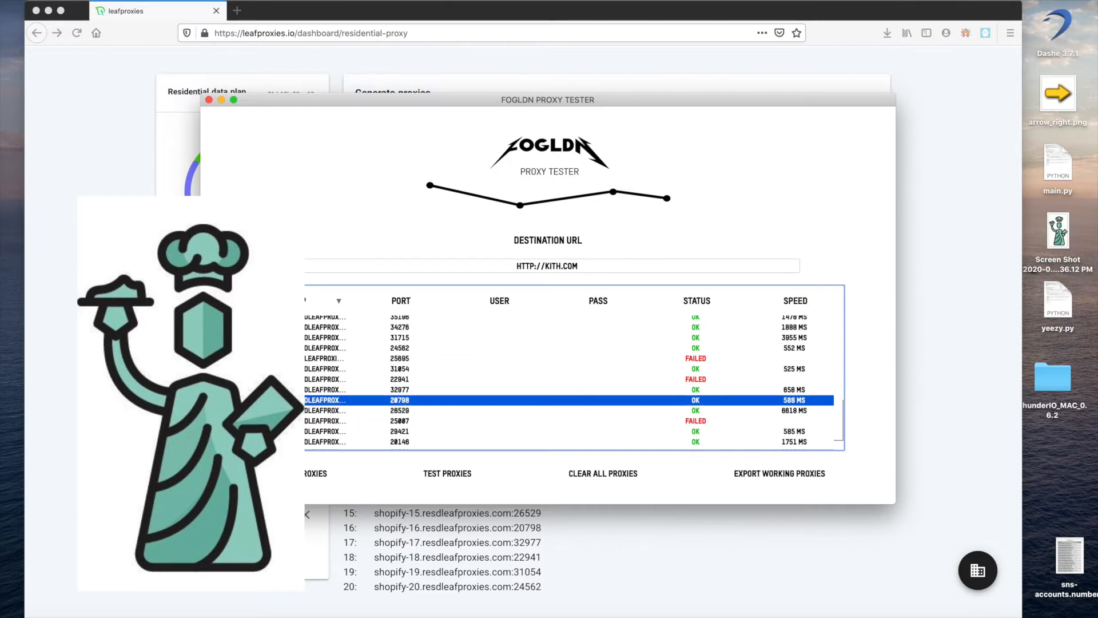
Return to the Leaf Proxies dashboard in the browser, deselect all gateways and clear the generated proxies
click(571, 589)
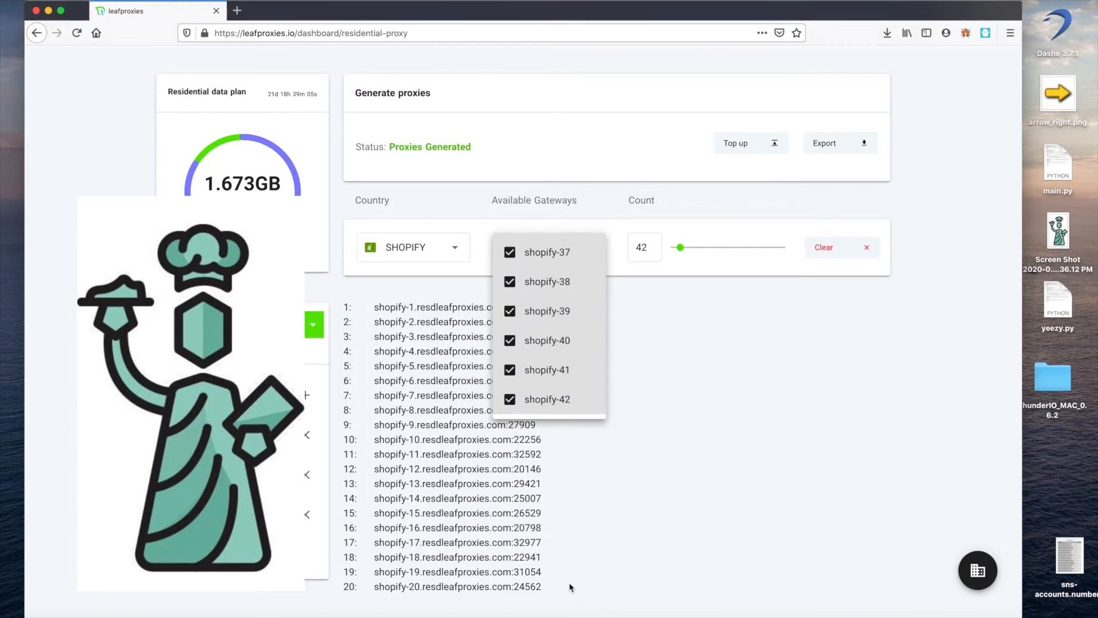
scroll(541, 279, up, 15)
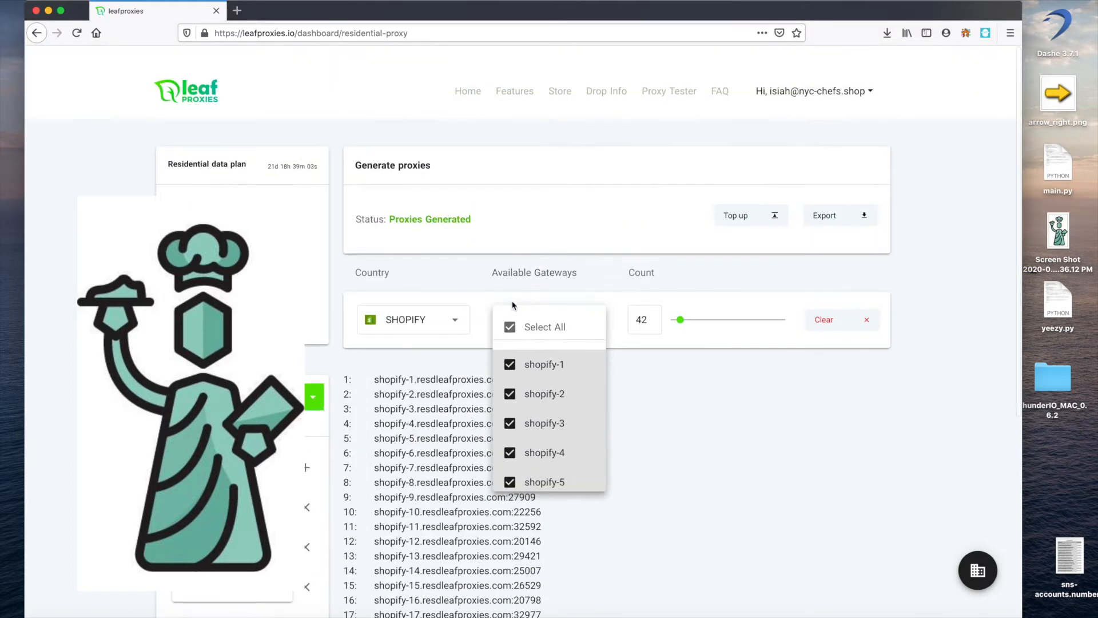
click(510, 328)
click(824, 320)
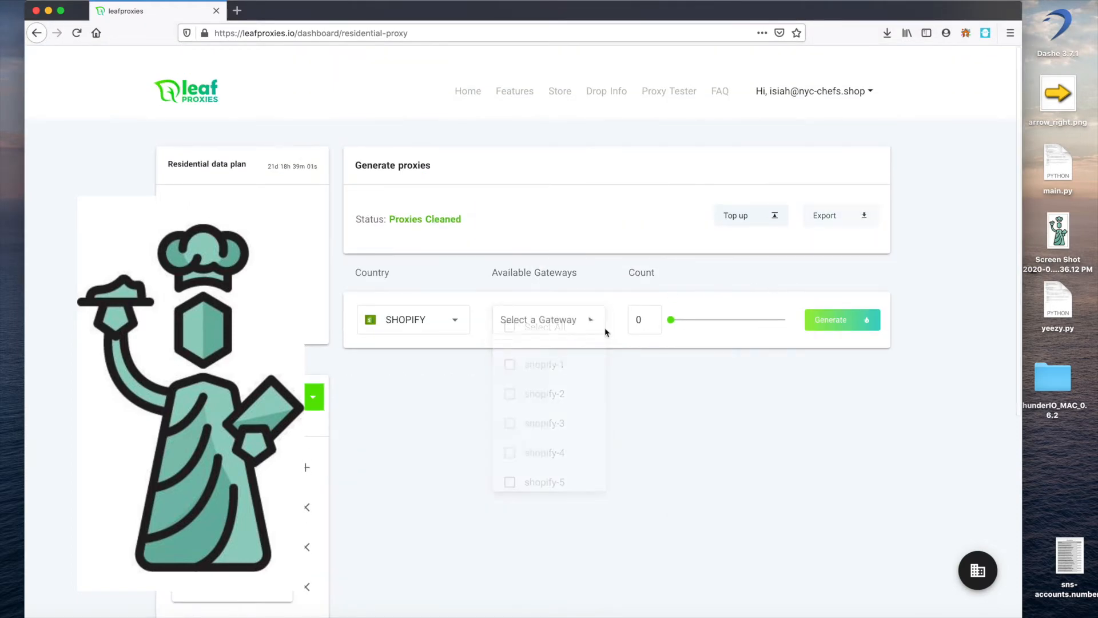
Select only the gateways shopify-20, shopify-19 and shopify-16
click(563, 333)
scroll(556, 373, down, 4)
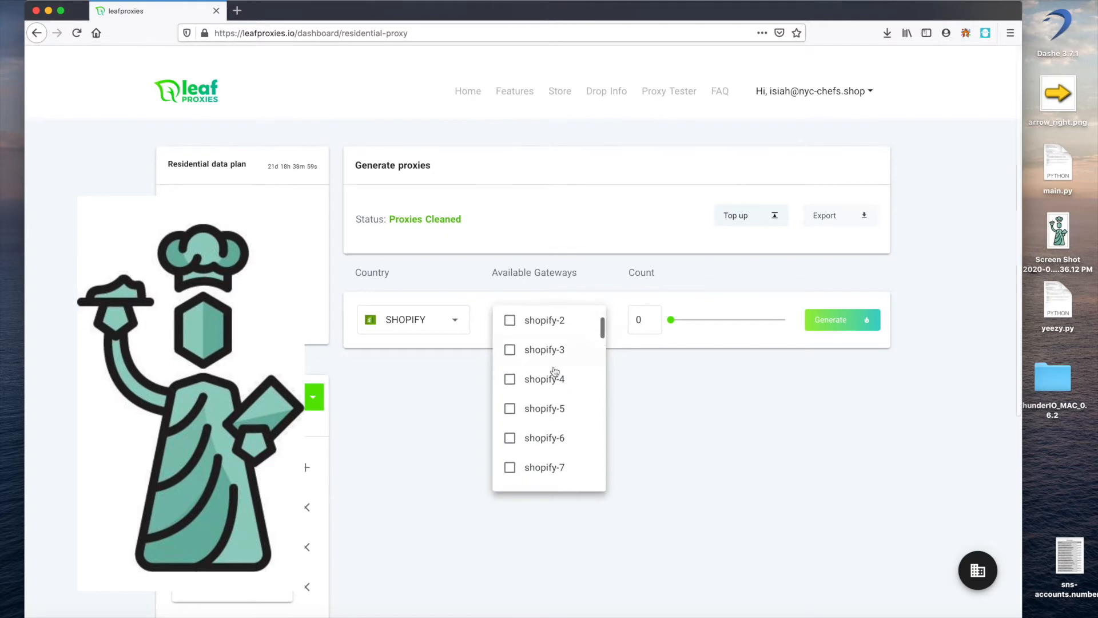
scroll(554, 372, down, 3)
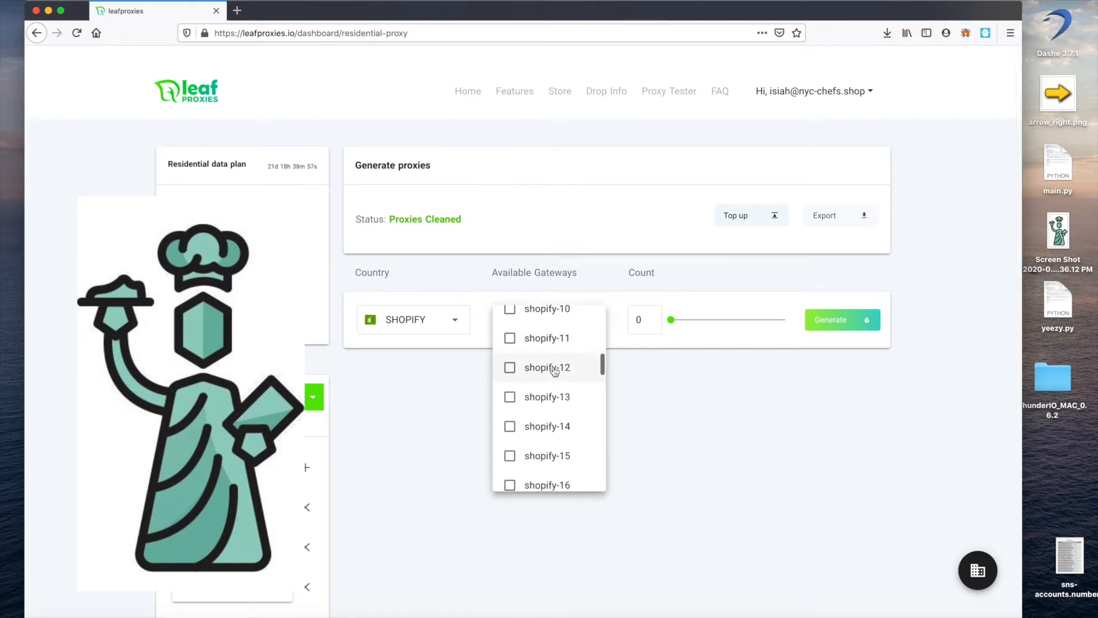
scroll(554, 372, down, 5)
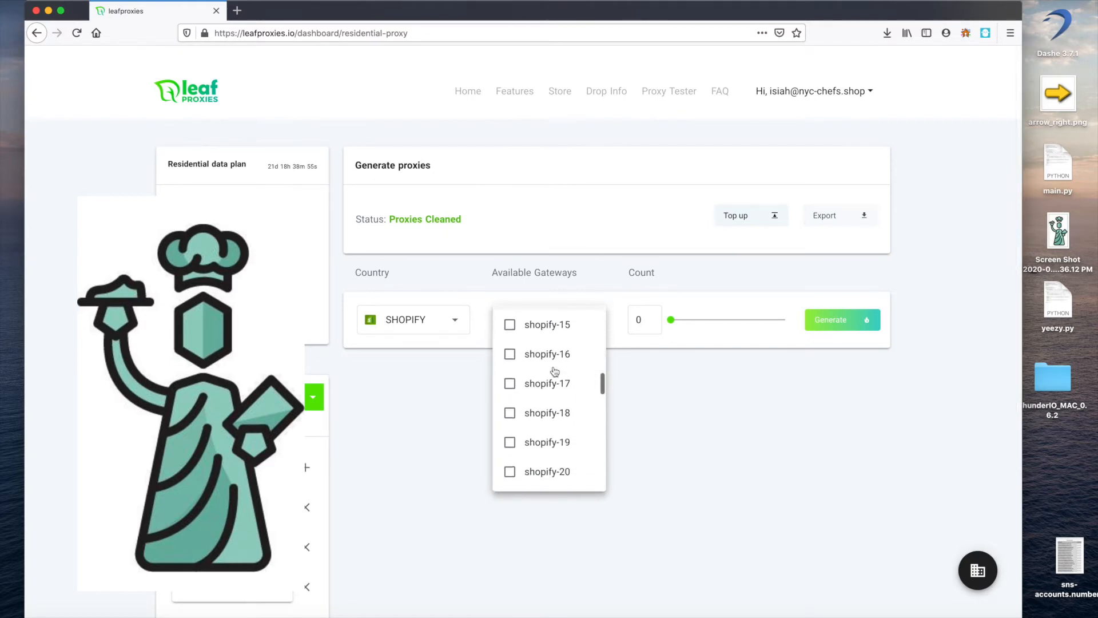
click(517, 447)
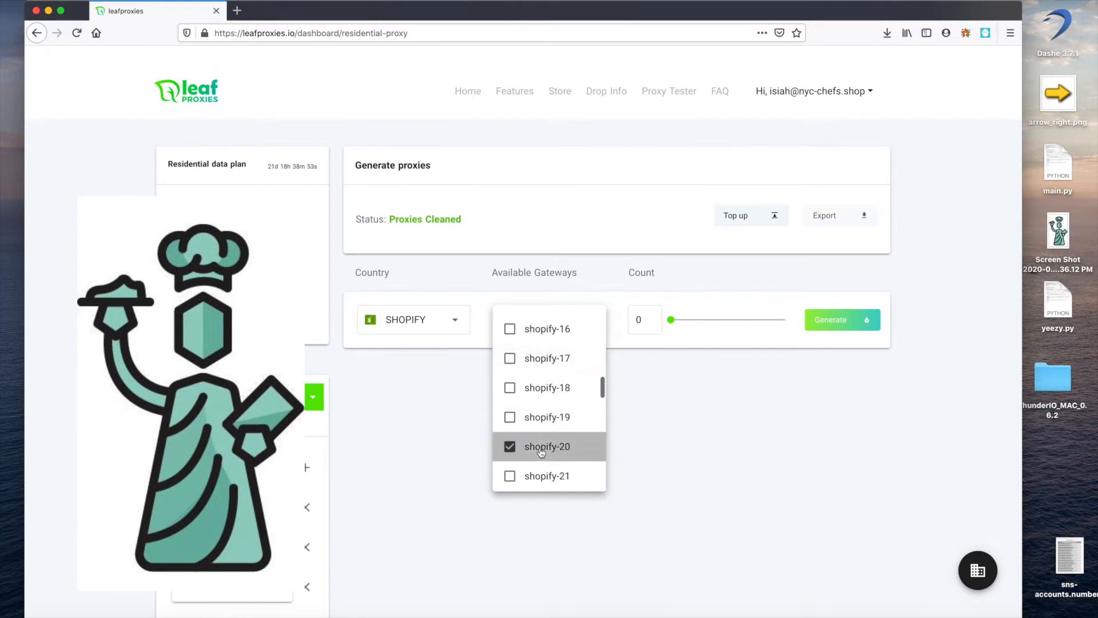
click(512, 418)
click(524, 330)
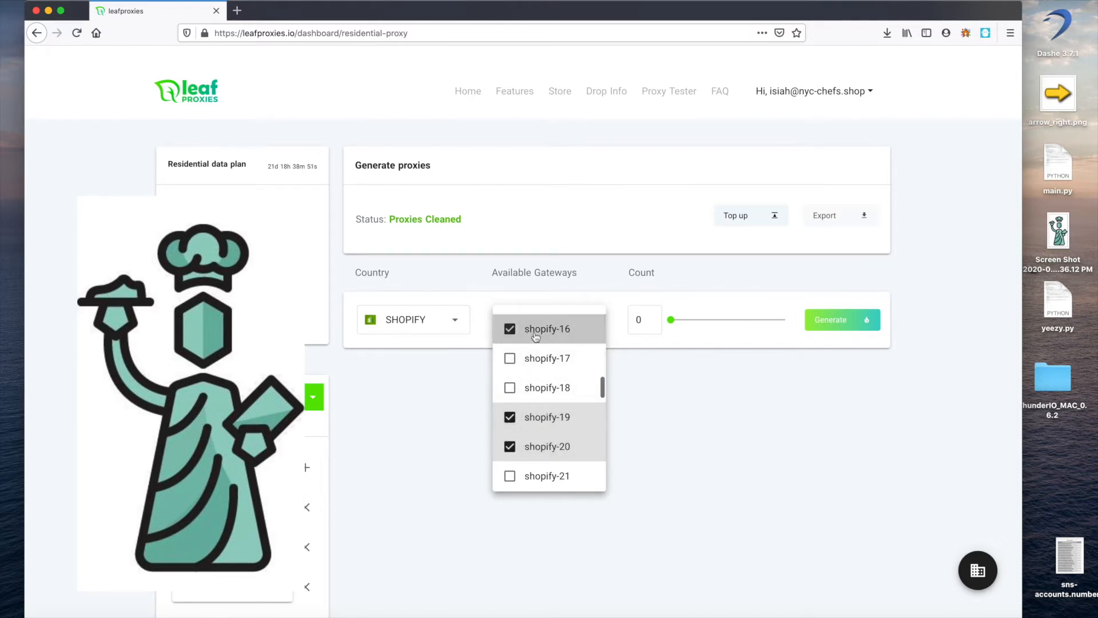
Set the proxy count to 100 and generate the proxies for the selected gateways
double_click(639, 321)
key(BackSpace)
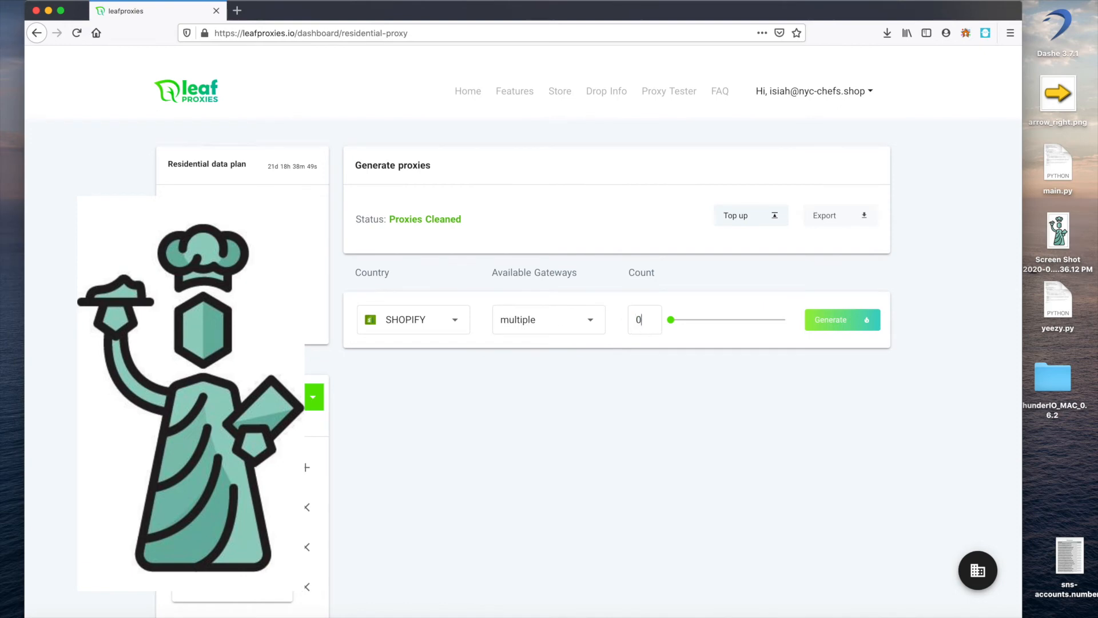
text(100)
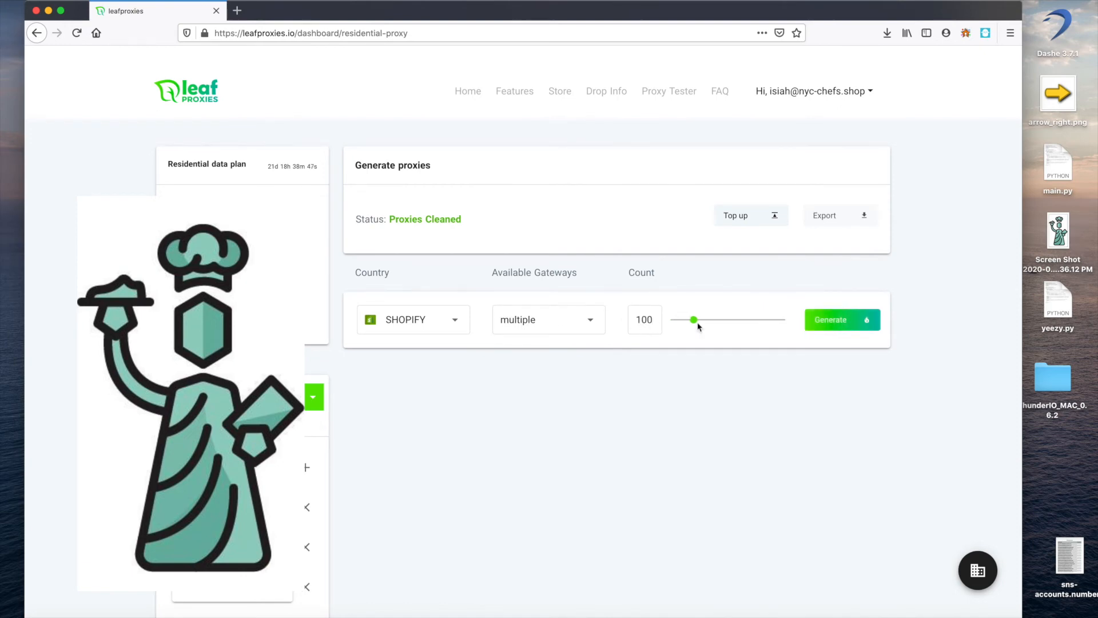
click(832, 320)
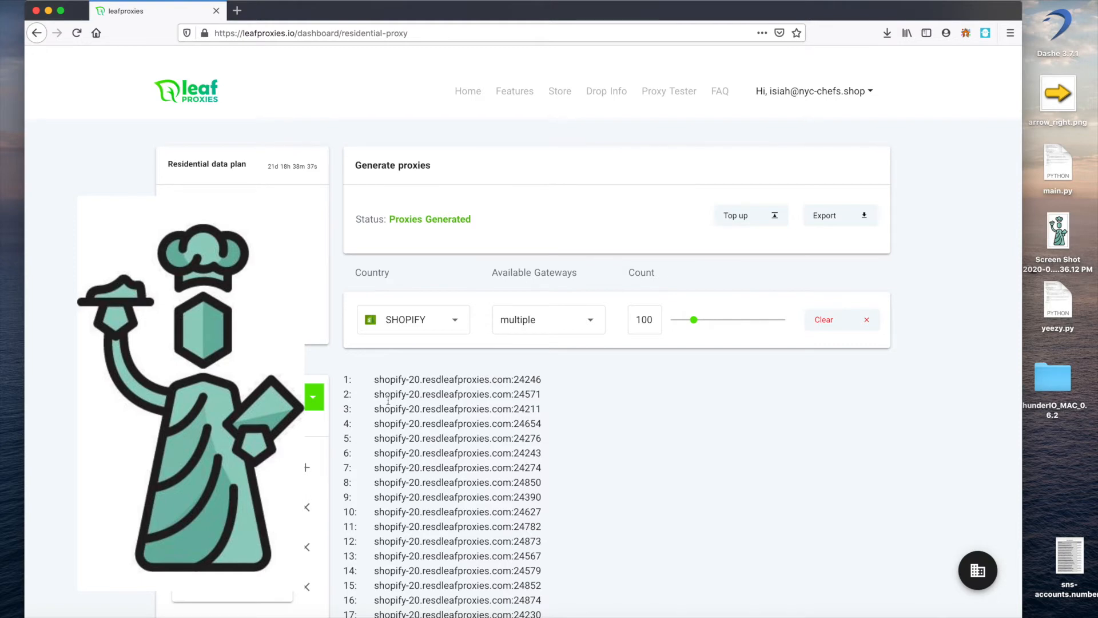
Select the entire list of 100 generated proxies
drag(381, 387, 438, 483)
click(400, 436)
drag(377, 378, 515, 617)
drag(566, 430, 559, 363)
drag(335, 63, 382, 378)
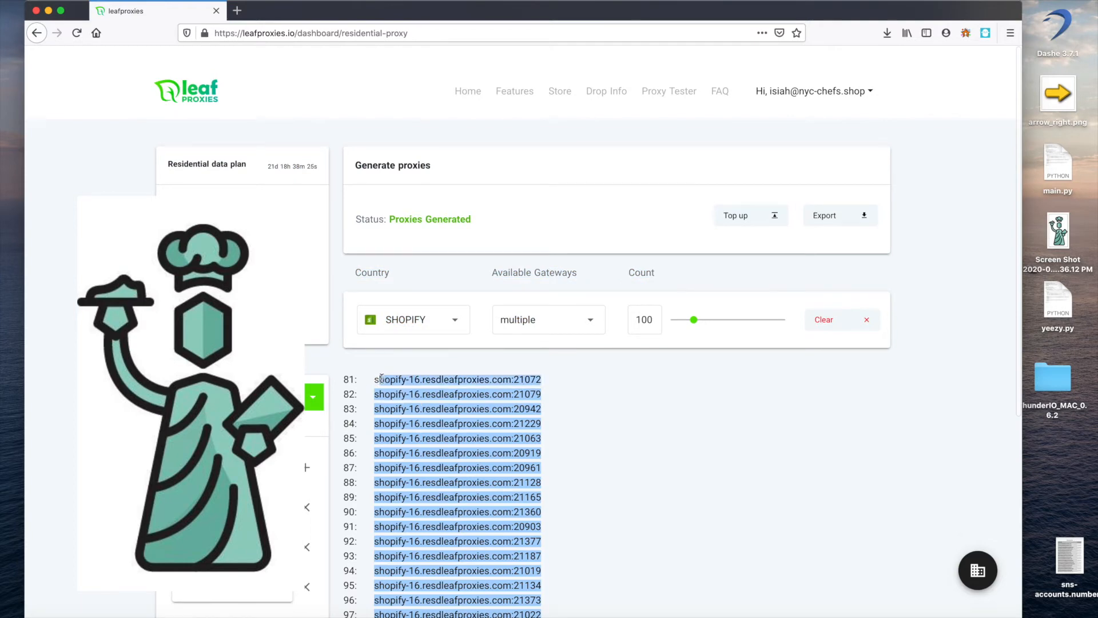
Switch to FOGLDN Proxy Tester and paste the copied proxies into an empty import list
key(ctrl+Up)
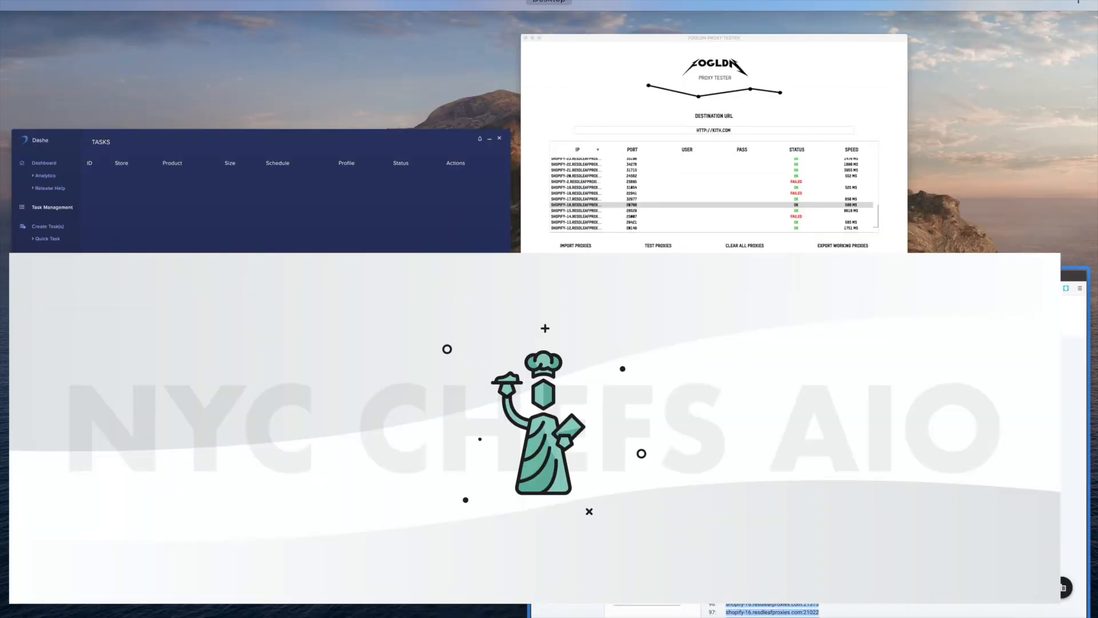
click(686, 222)
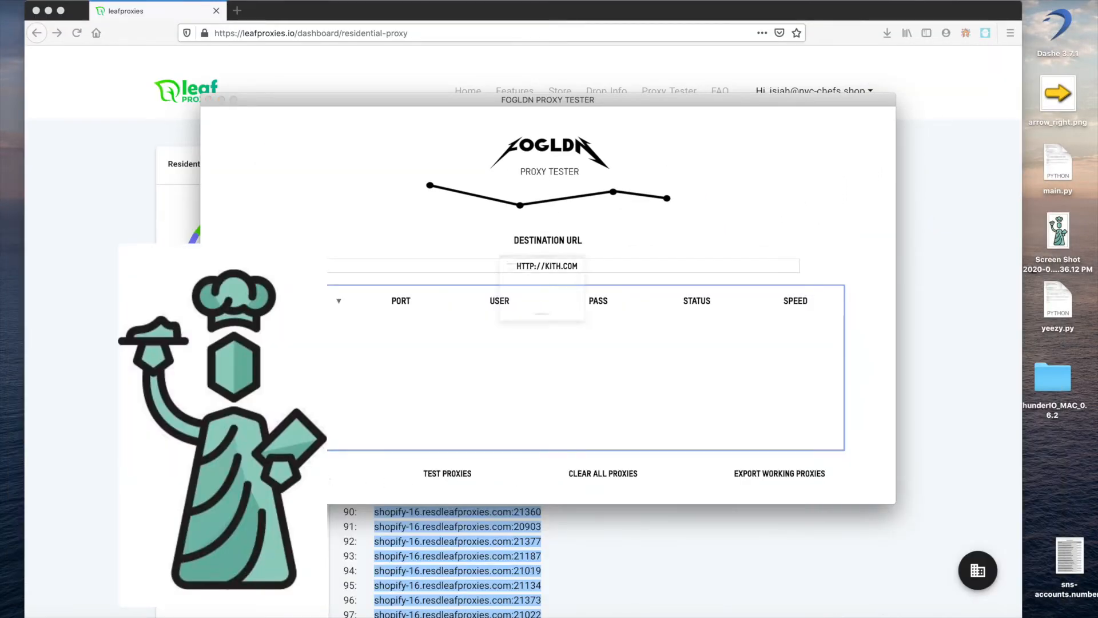
click(329, 473)
key(super+v)
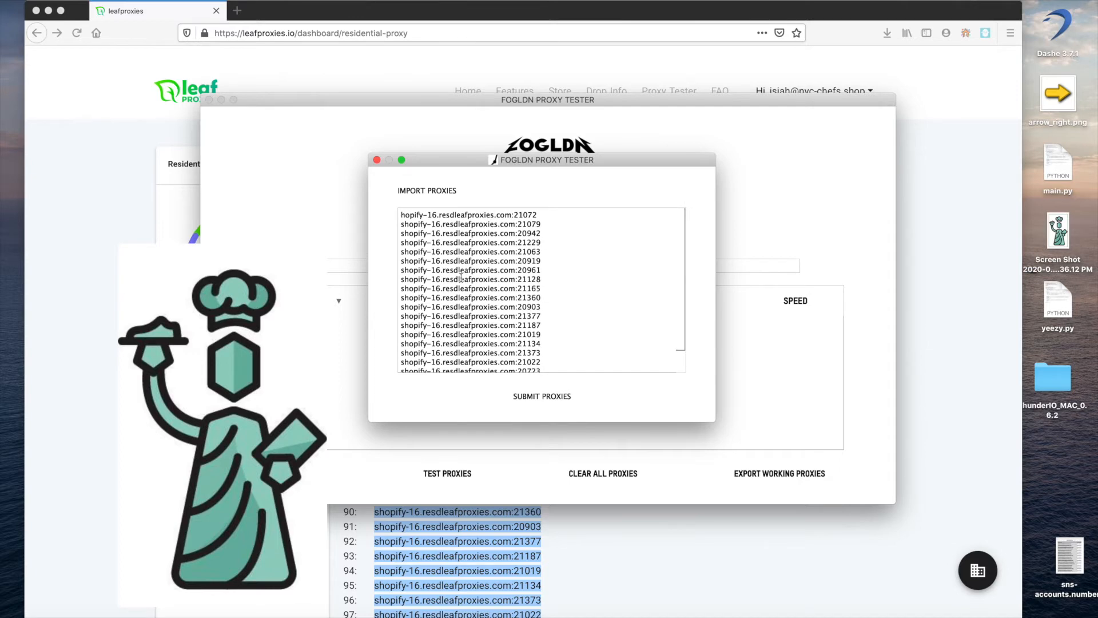
drag(542, 215, 413, 92)
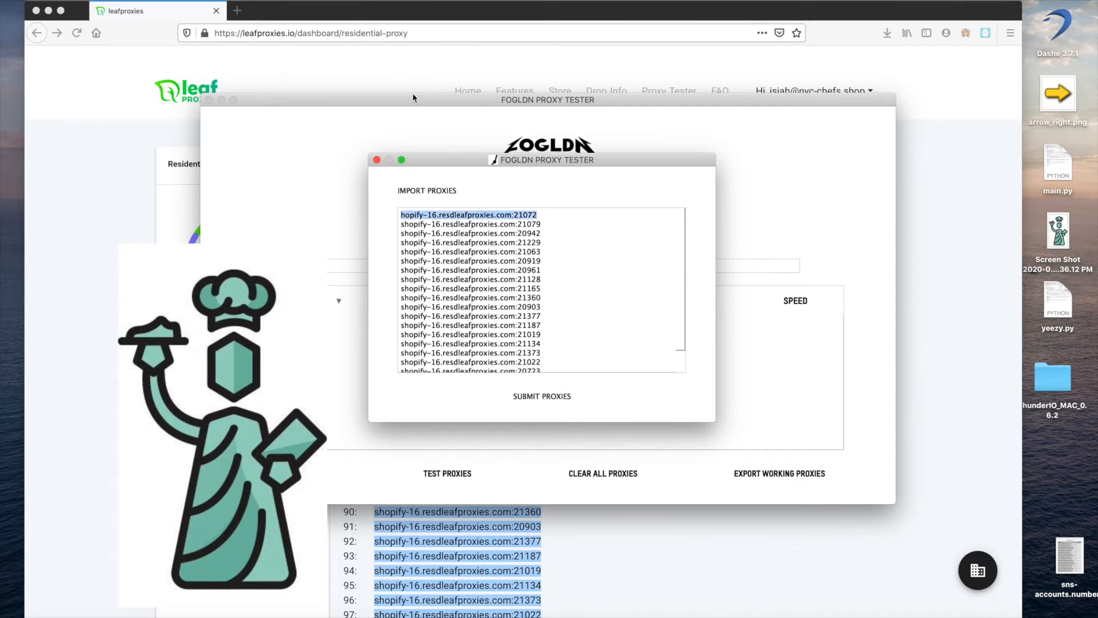
key(BackSpace)
key(BackSpace)
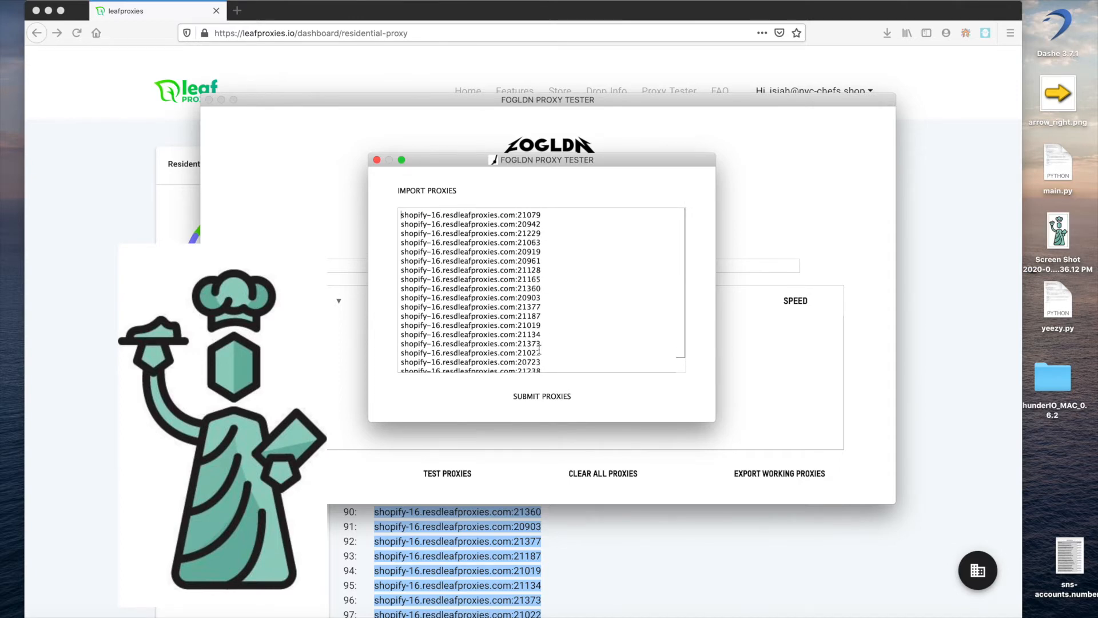
click(541, 396)
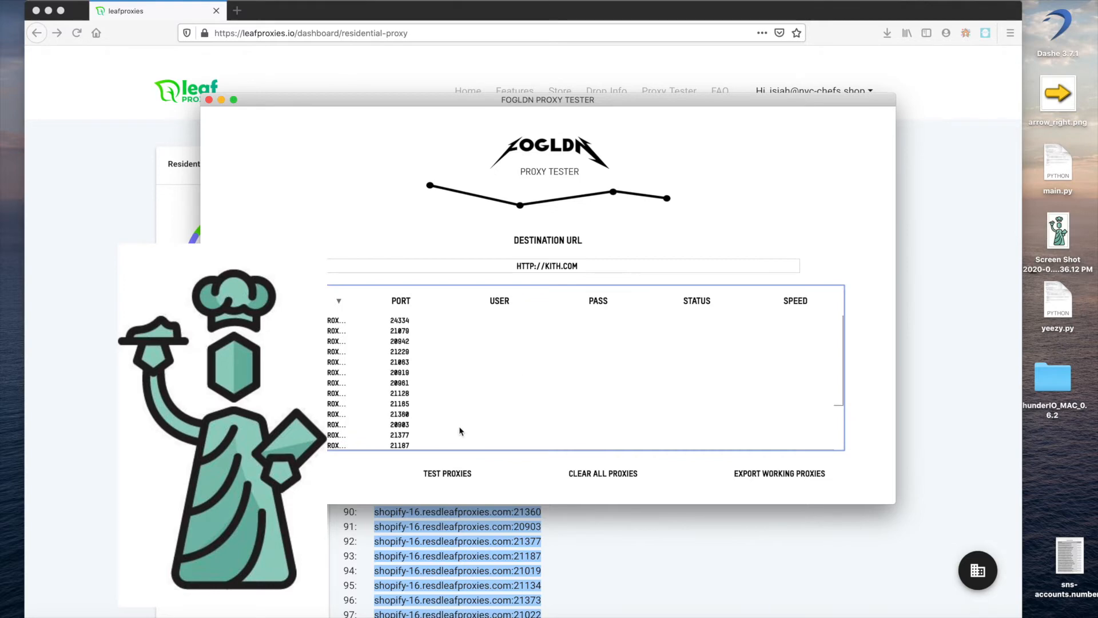
click(458, 474)
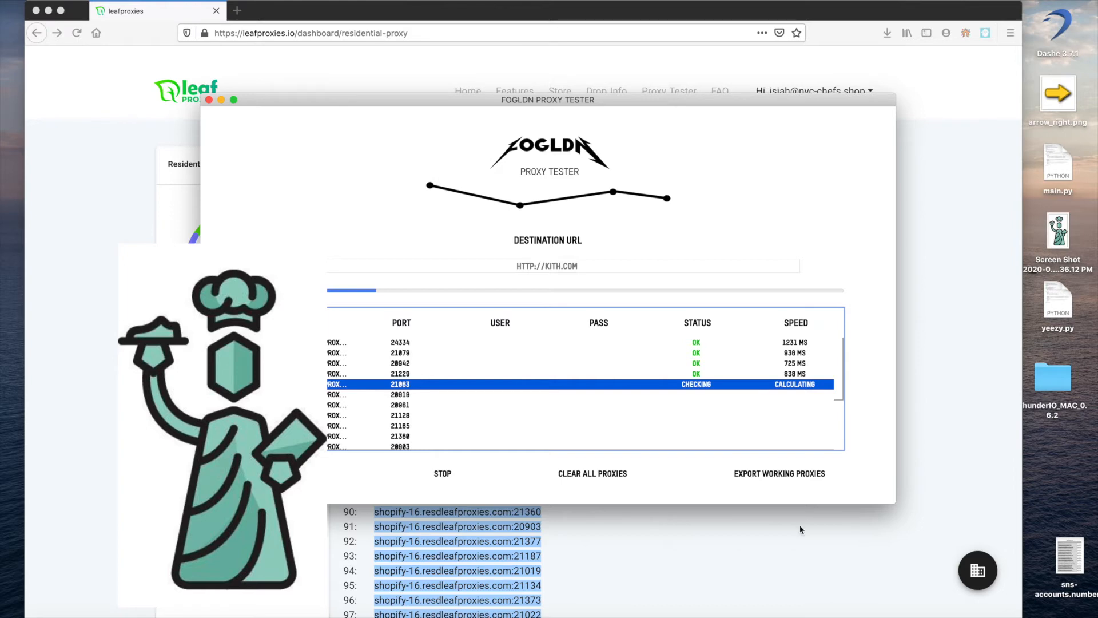
Switch to the Dashe bot and look through its saved proxy lists
click(893, 613)
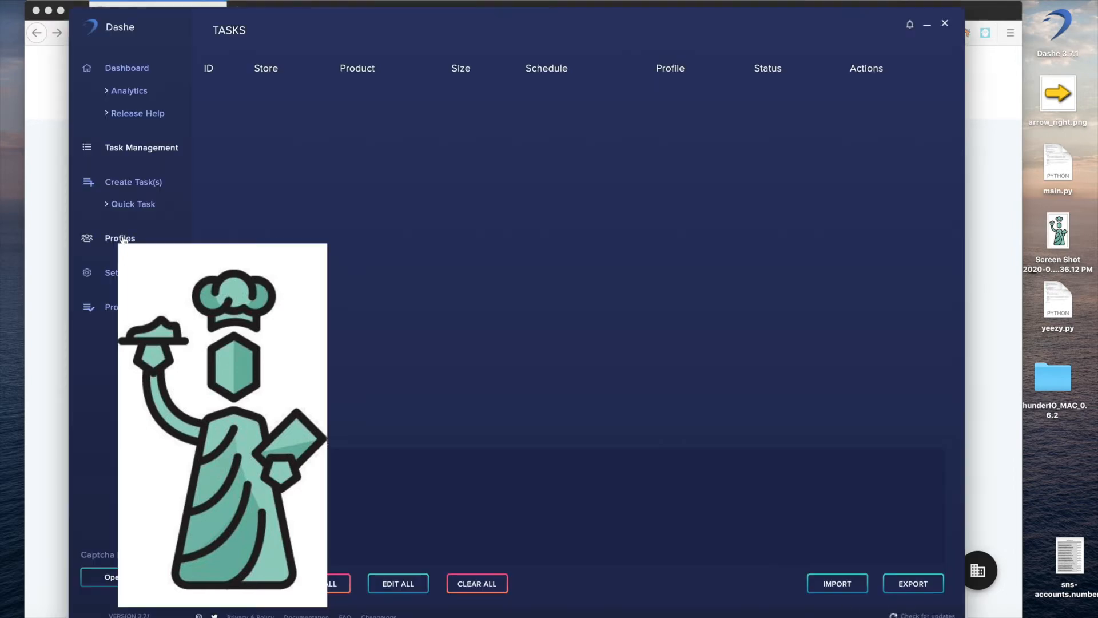
click(134, 309)
click(399, 245)
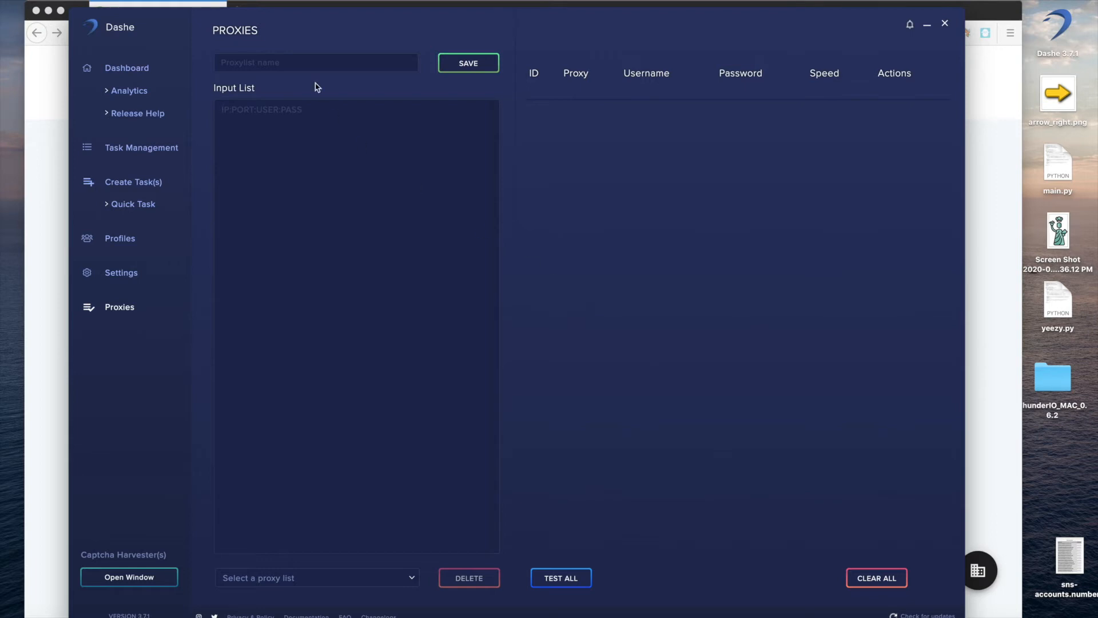
click(401, 589)
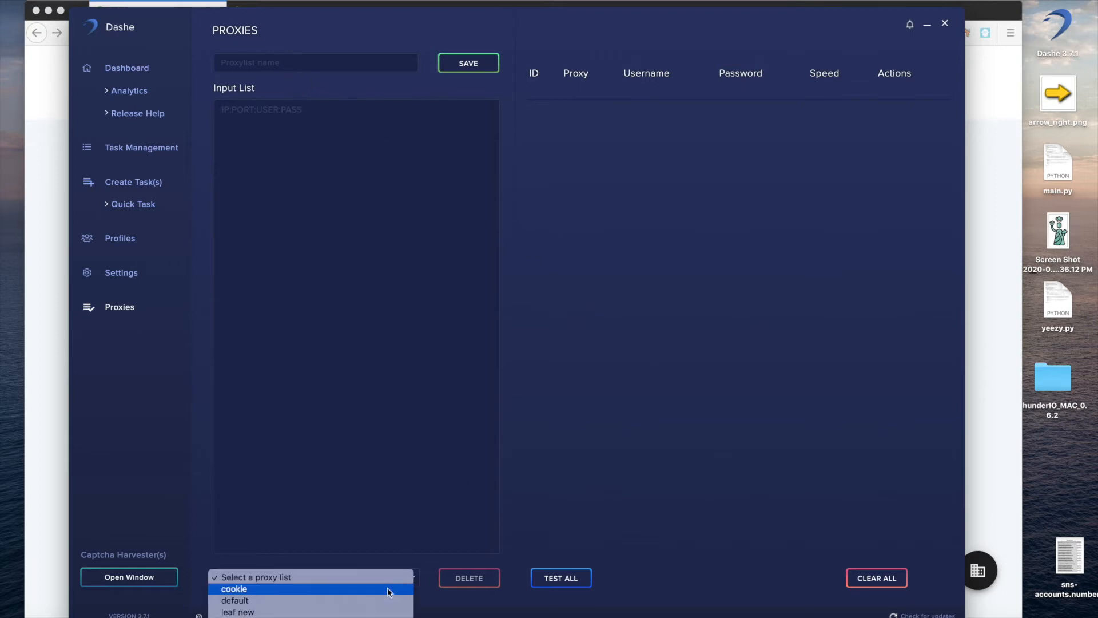
click(388, 363)
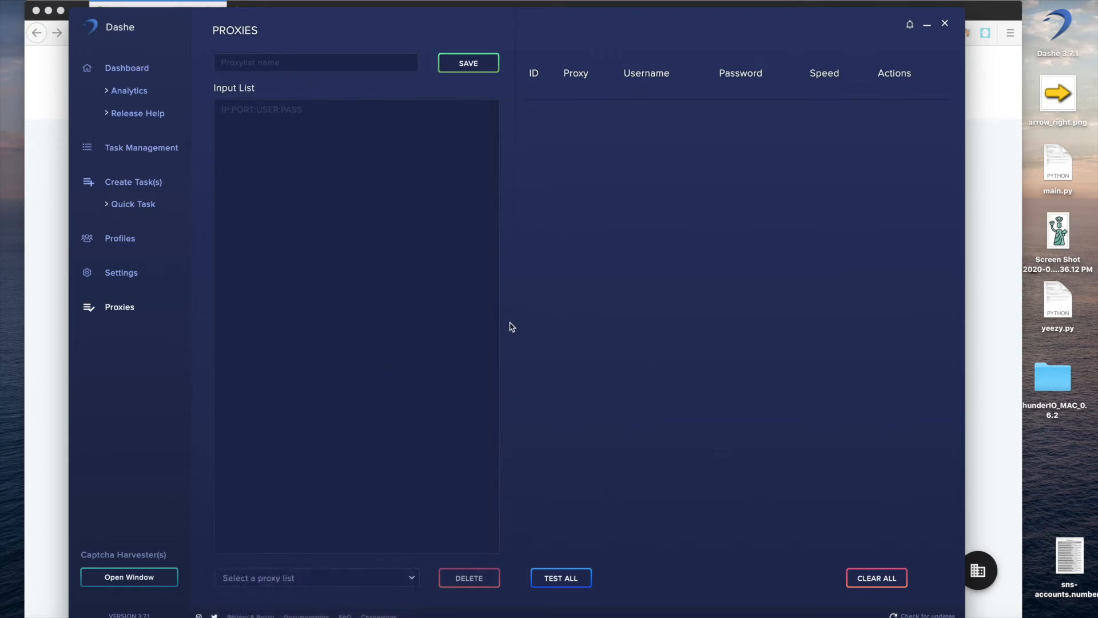
Start creating a task for the Kith store, using the Human Pre-Cart mode
click(133, 183)
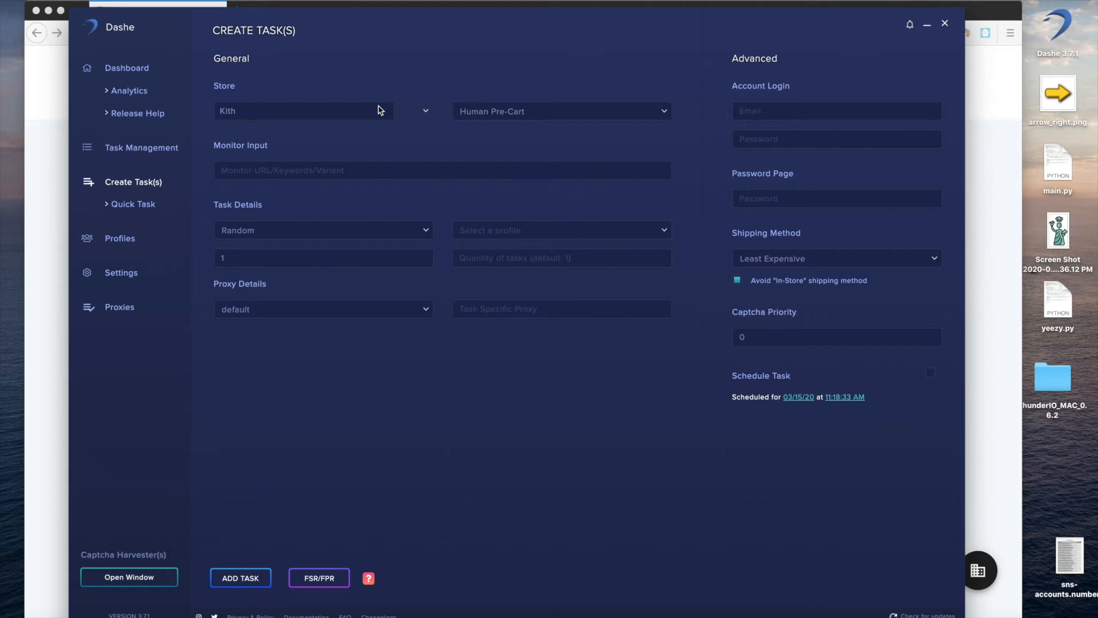
click(518, 113)
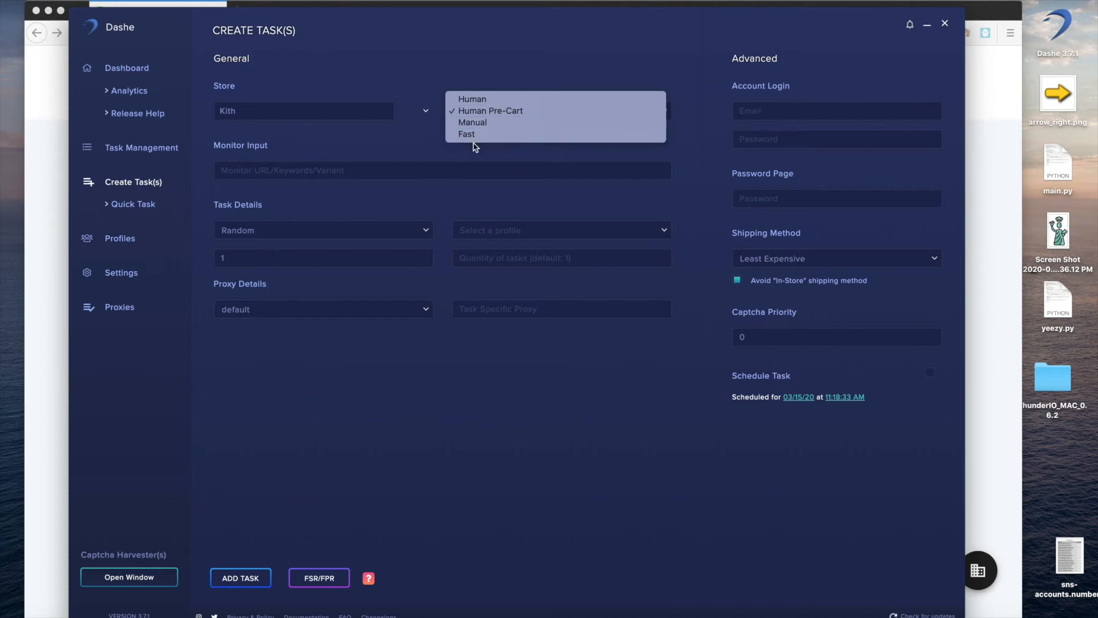
click(494, 113)
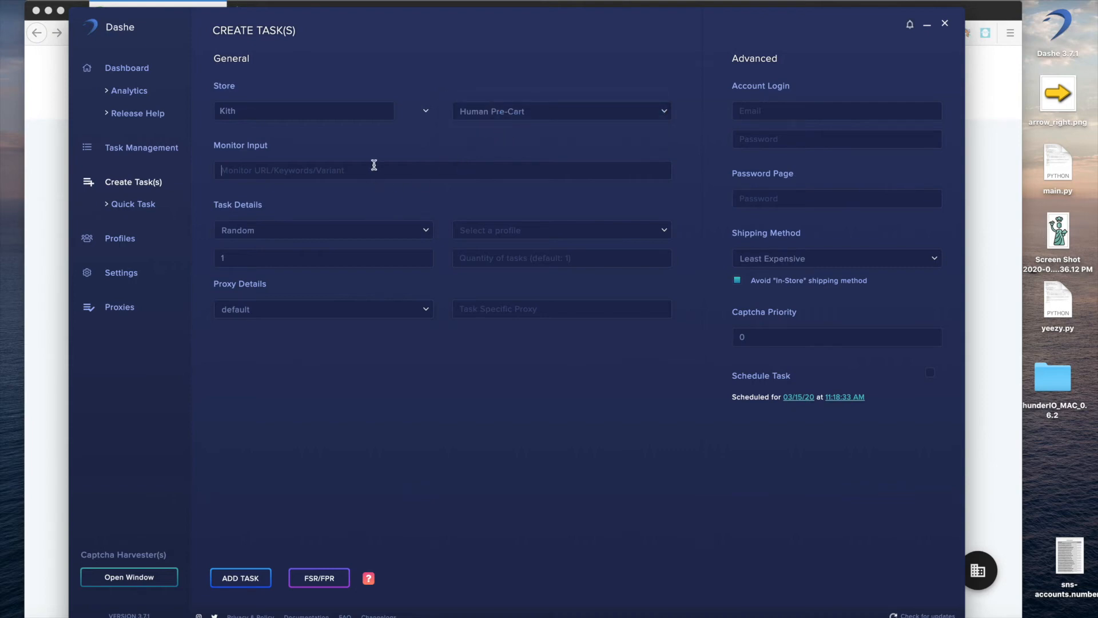
click(276, 175)
Fill in the task details with Random size, the first saved profile, a quantity of 2 and the default proxy list
click(336, 232)
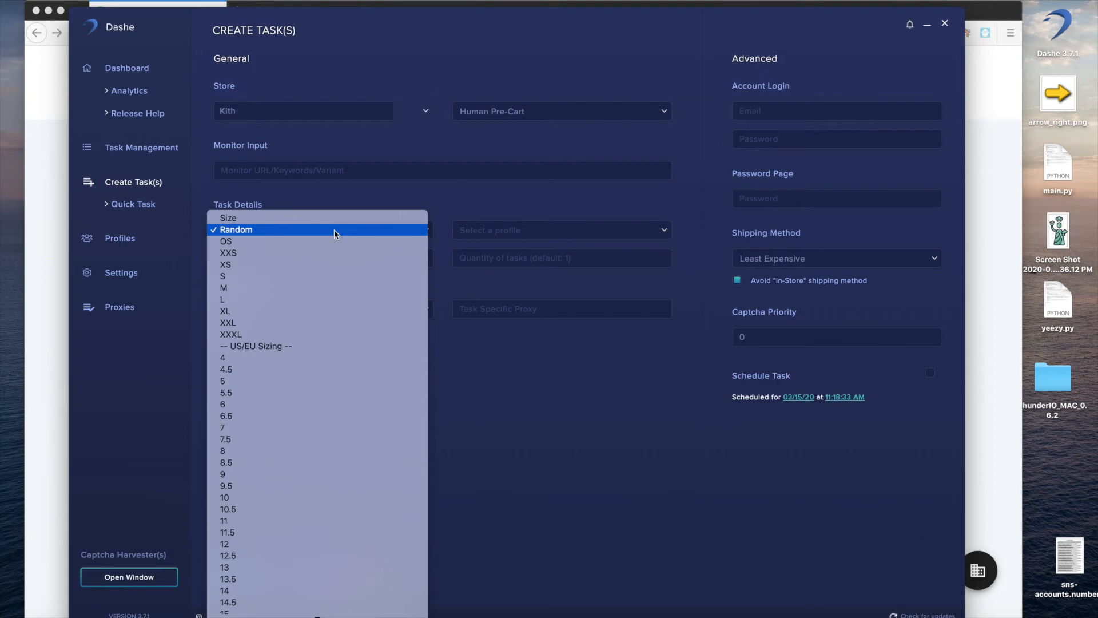
click(503, 229)
click(502, 229)
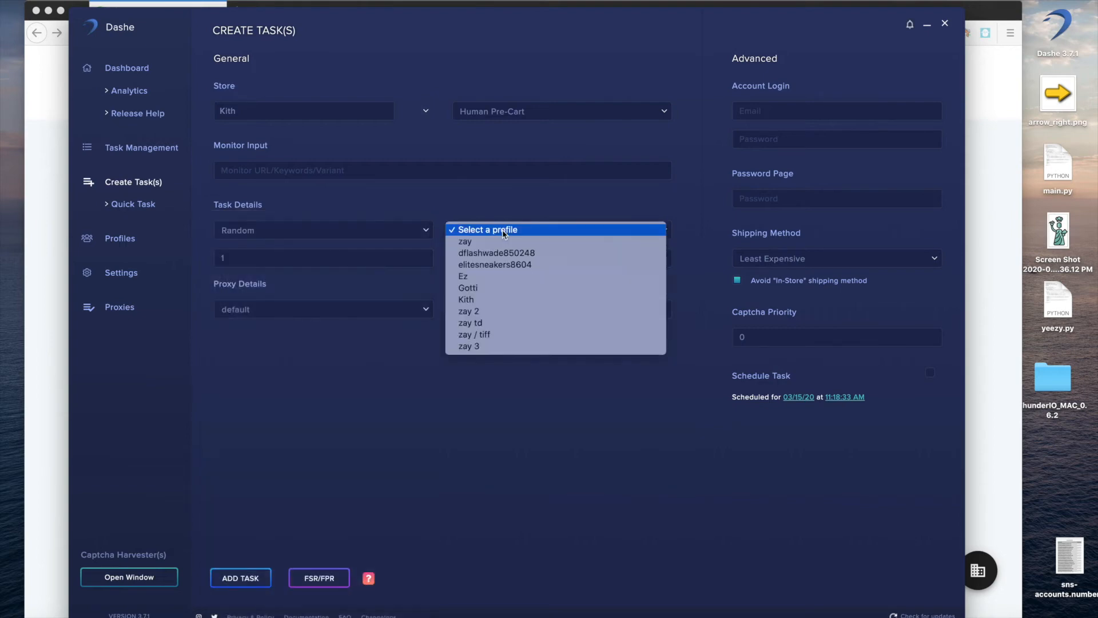
click(494, 243)
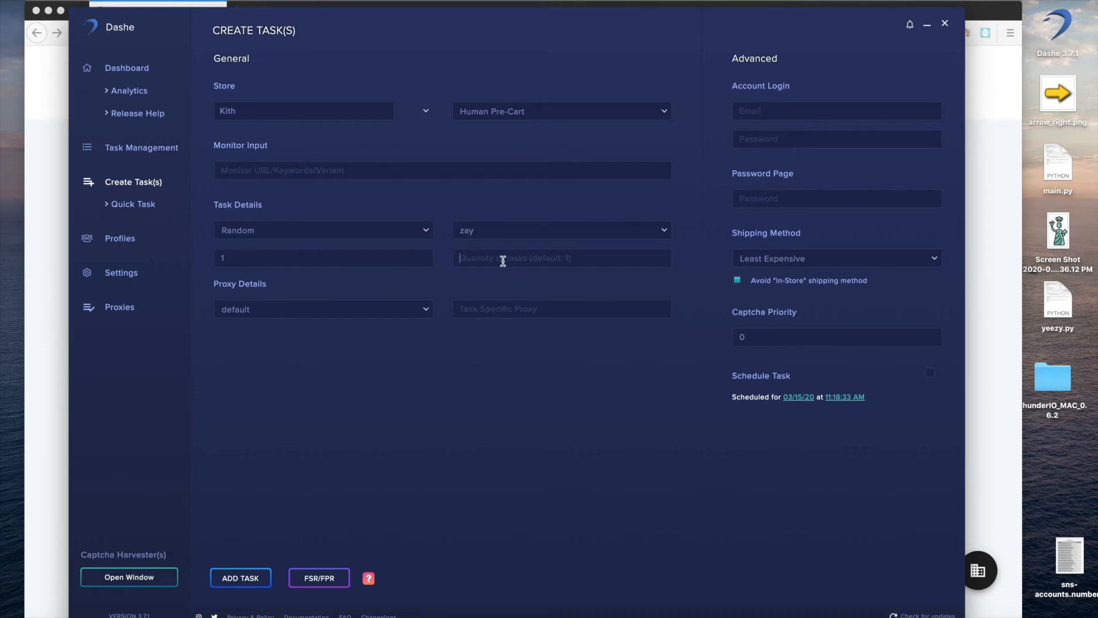
text(2)
click(290, 310)
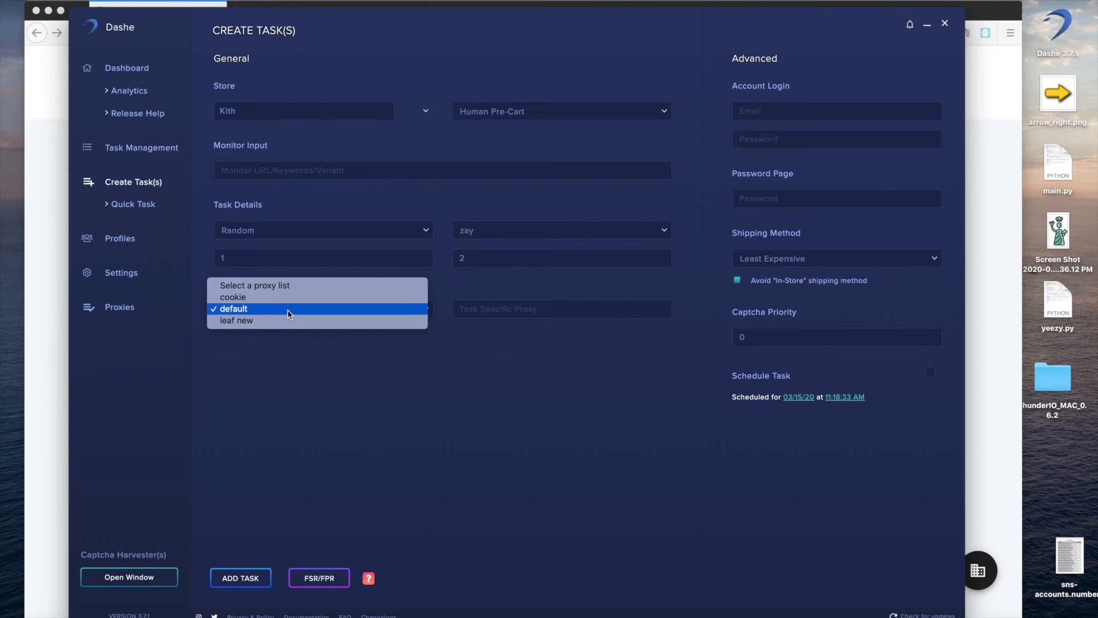
click(289, 313)
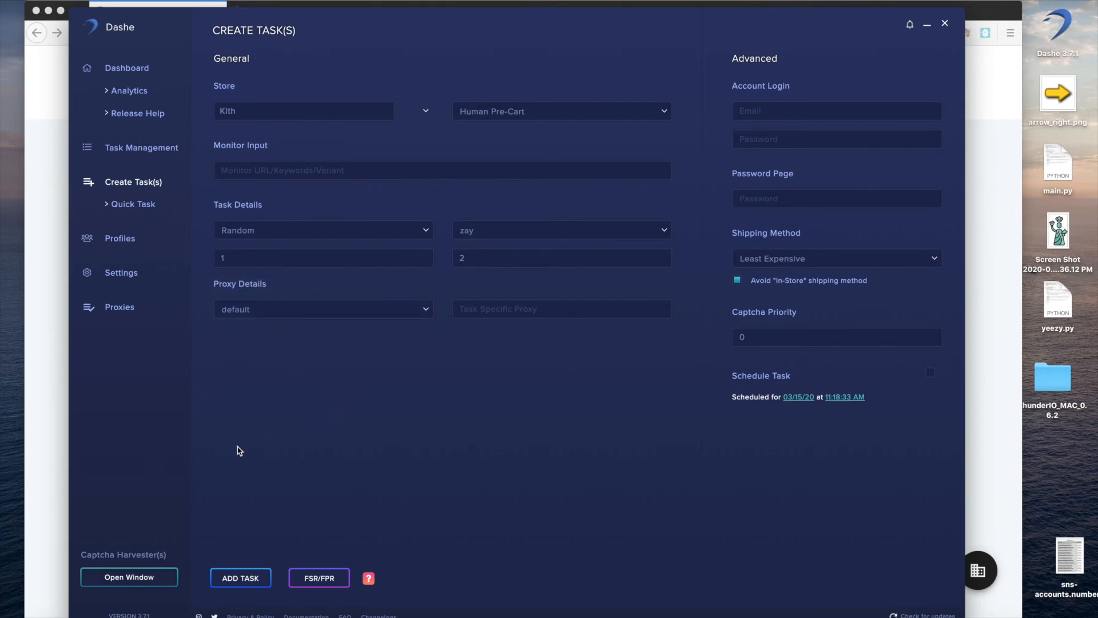
Assign the leaf new proxy list to the task and set the task quantity to 4
click(250, 315)
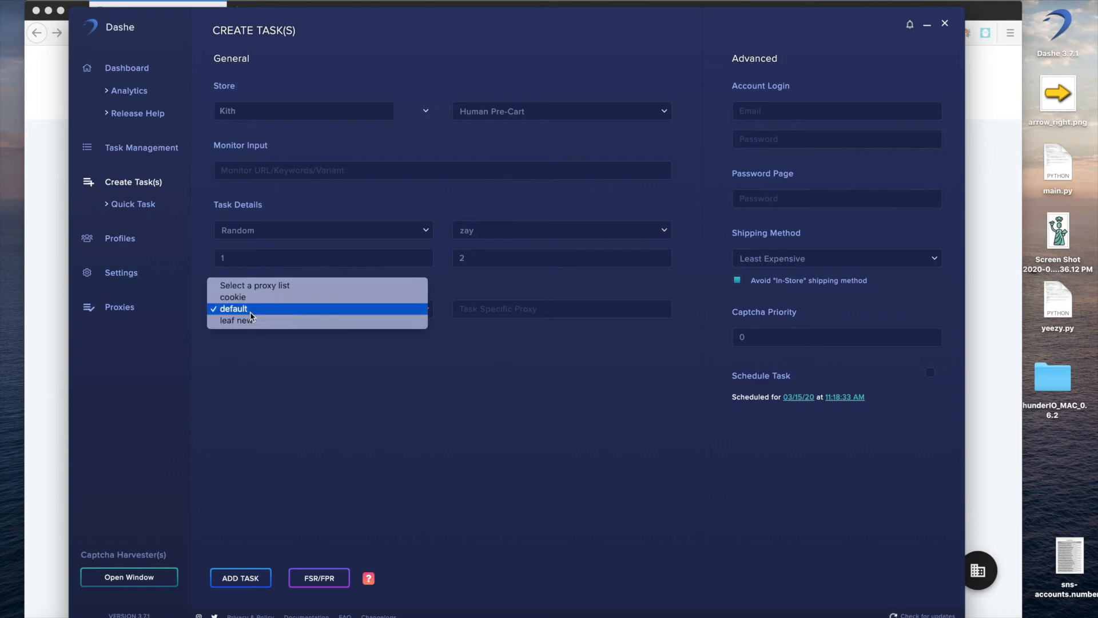
click(249, 321)
double_click(476, 263)
key(BackSpace)
text(4)
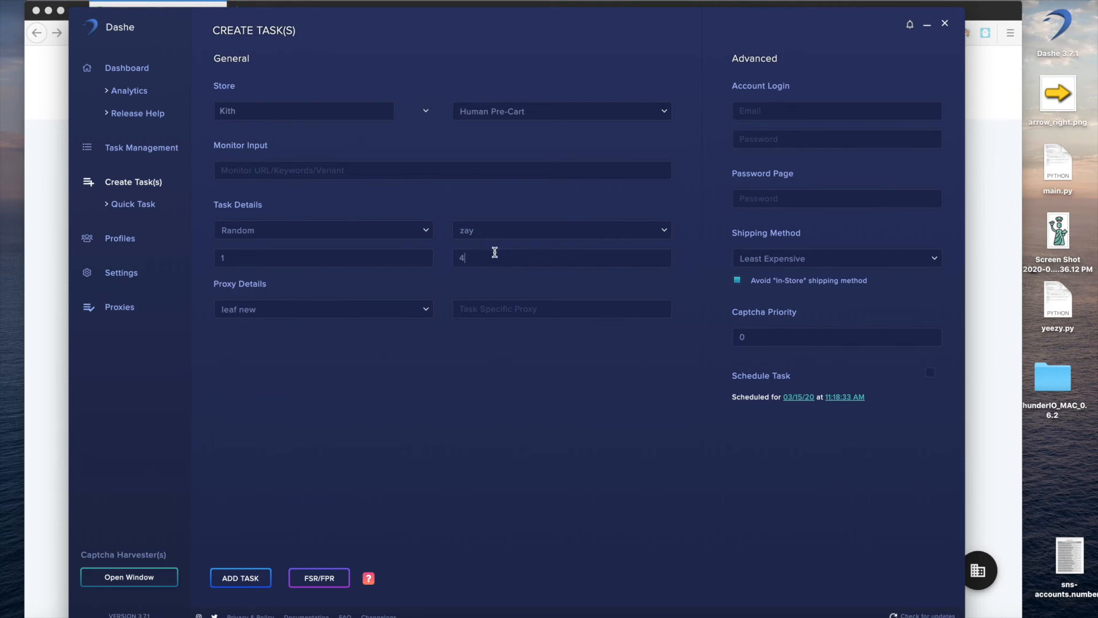
Assign the cookie proxy list to the task and set the task quantity to 2
click(382, 310)
click(369, 290)
key(Delete)
text(2)
Open three captcha solver windows and arrange them side by side without overlap
click(144, 577)
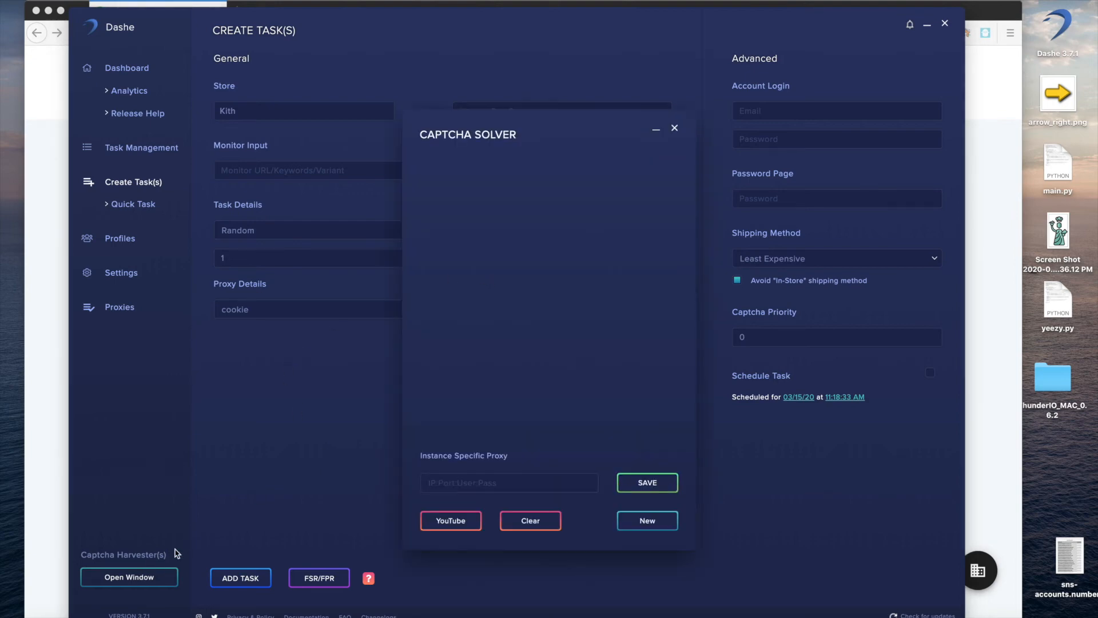
click(648, 522)
drag(878, 139, 877, 137)
drag(599, 129, 344, 172)
drag(296, 154, 269, 133)
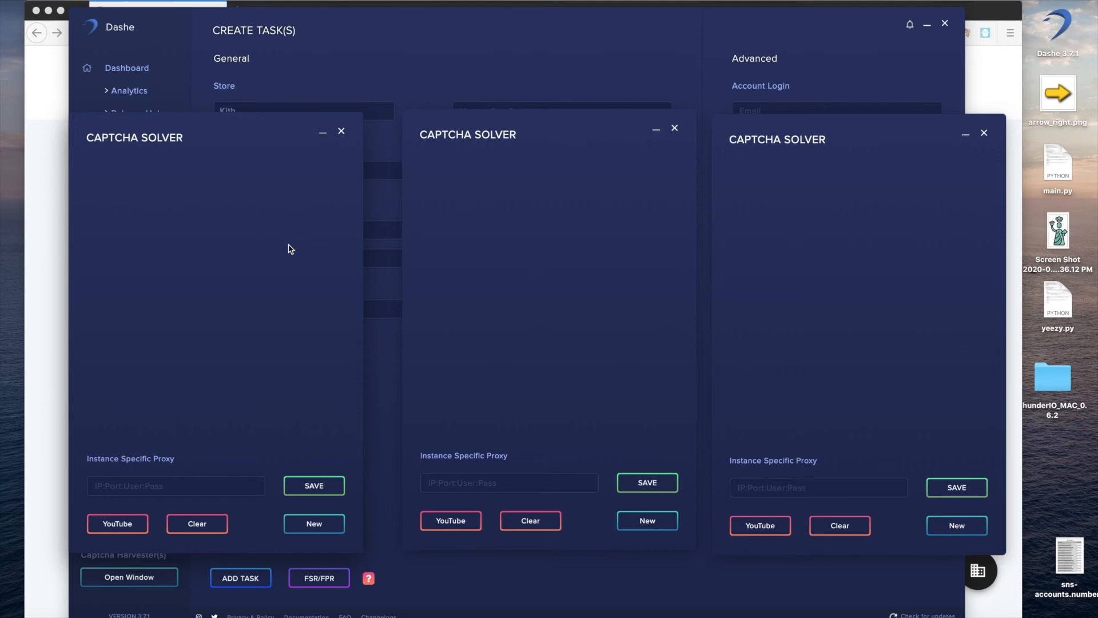
Bring the main Dashe window to the front and open the bot's settings
click(440, 86)
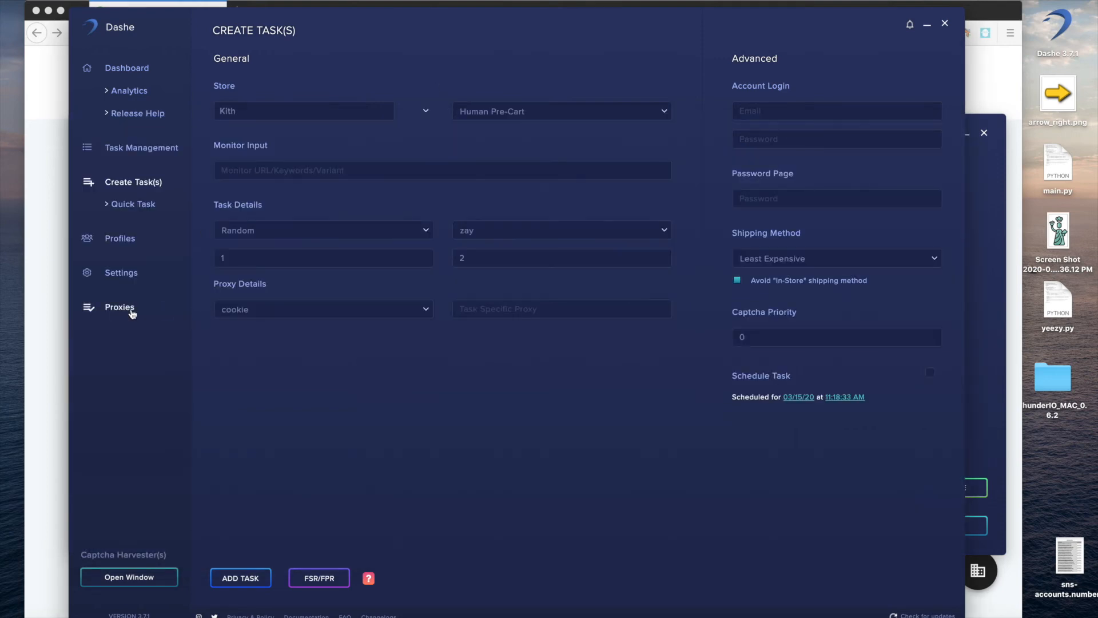
click(132, 280)
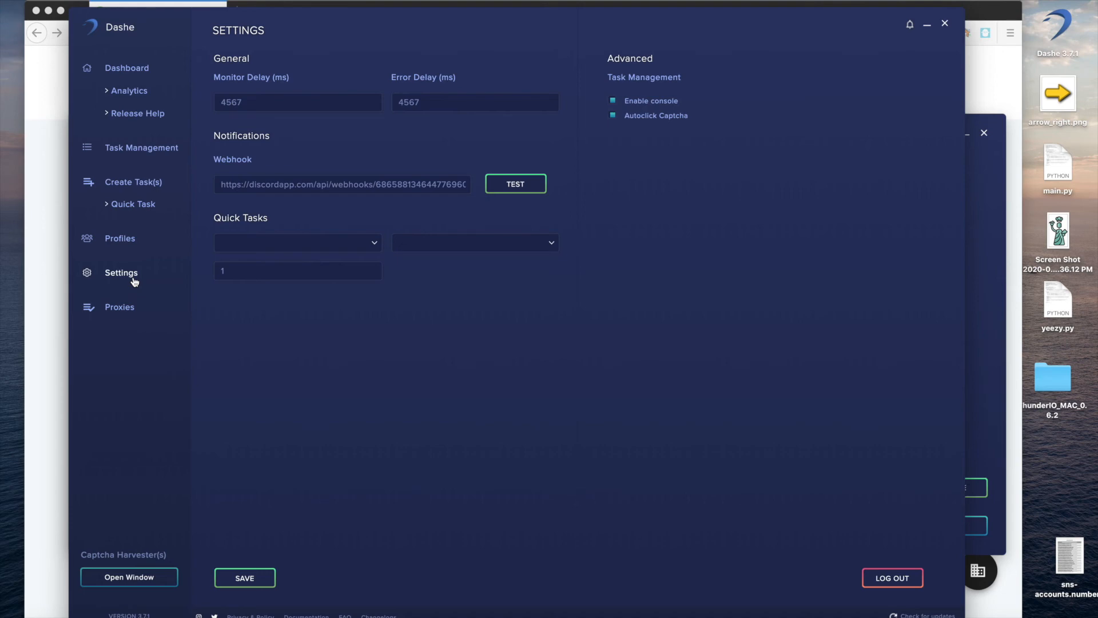
Set both the monitor delay and the error delay to 7000 ms
double_click(241, 106)
key(BackSpace)
text(70007)
key(BackSpace)
double_click(413, 102)
text(7000)
Set both the monitor delay and the error delay to 3500 ms
double_click(266, 96)
text(3500)
key(Tab)
text(35)
key(BackSpace)
key(BackSpace)
text(3500)
Set both the monitor delay and the error delay to 3333 ms
double_click(225, 102)
text(3333333)
double_click(420, 103)
text(3333)
key(BackSpace)
key(BackSpace)
key(BackSpace)
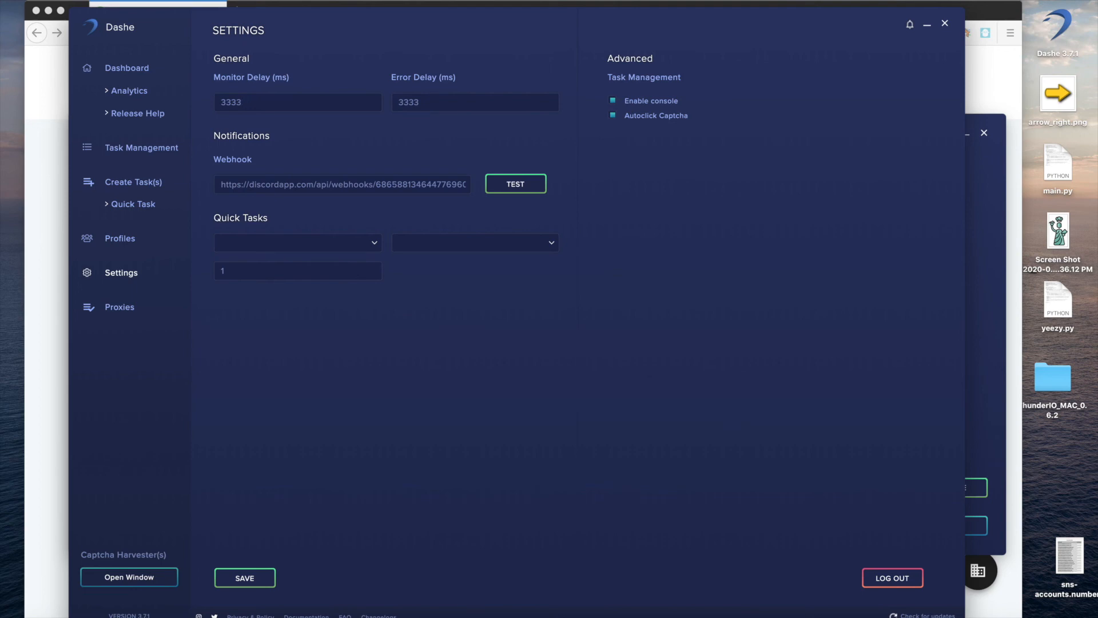